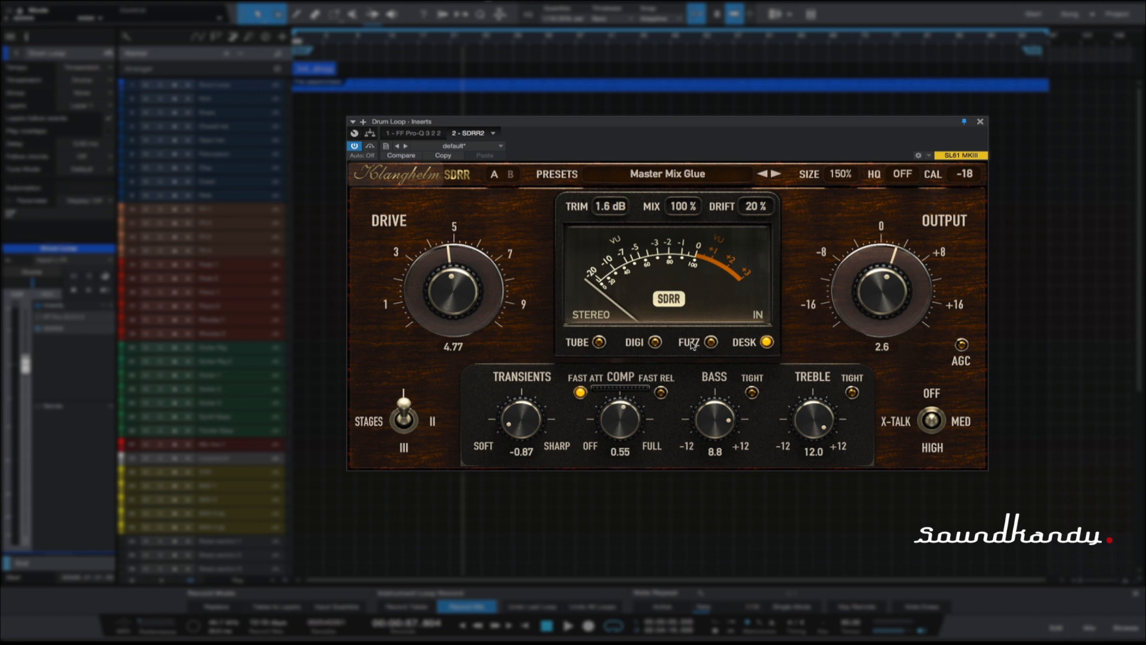
Toggle the VU meter off and on and examine the channel mode and meter source options without changing them
left_click(637, 267)
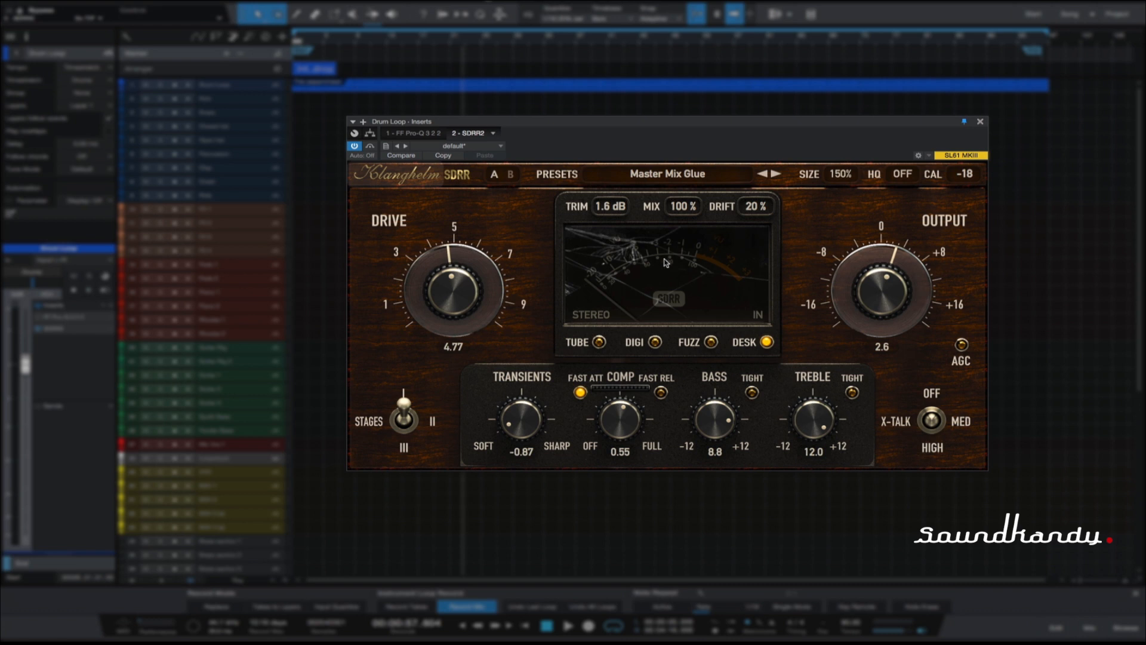
left_click(608, 271)
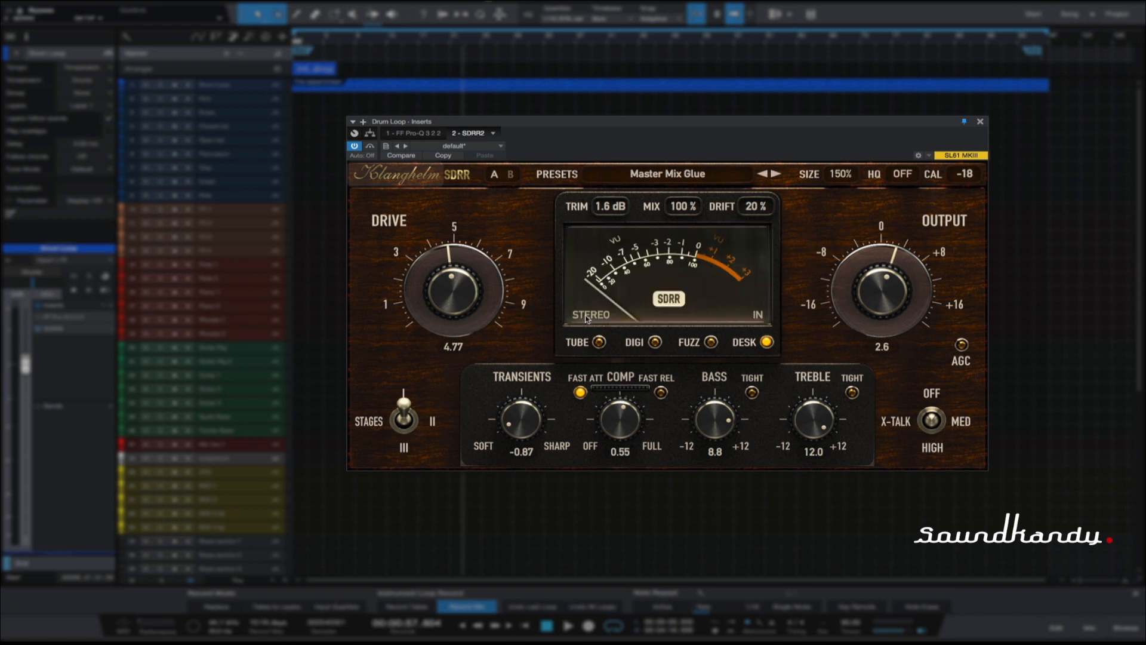
left_click(594, 315)
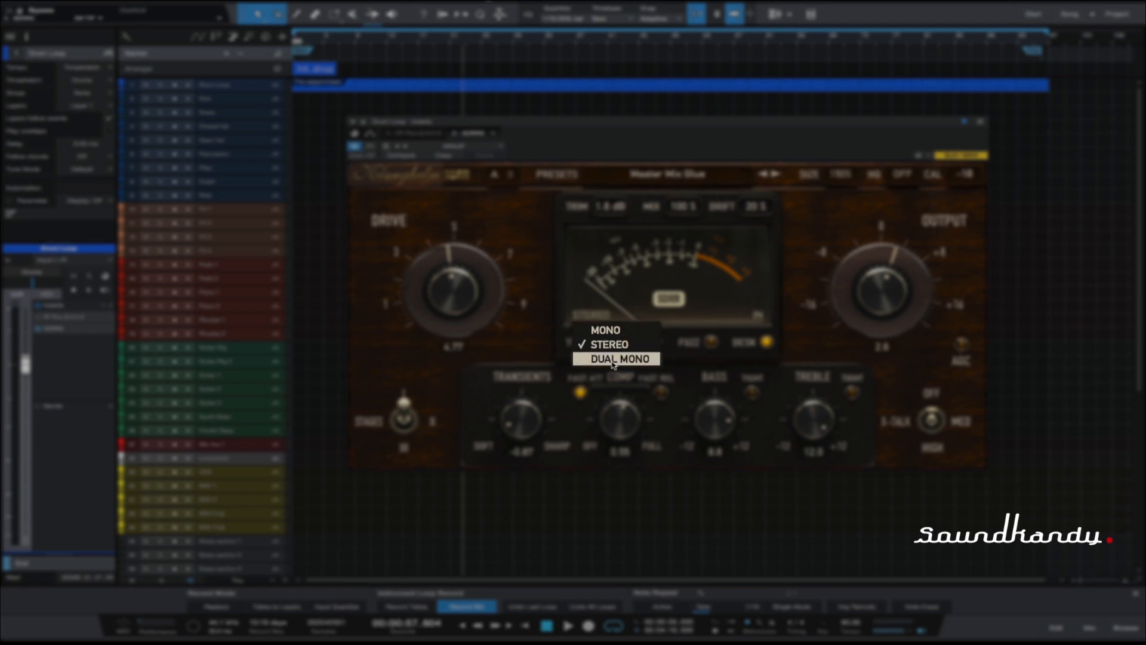
left_click(608, 289)
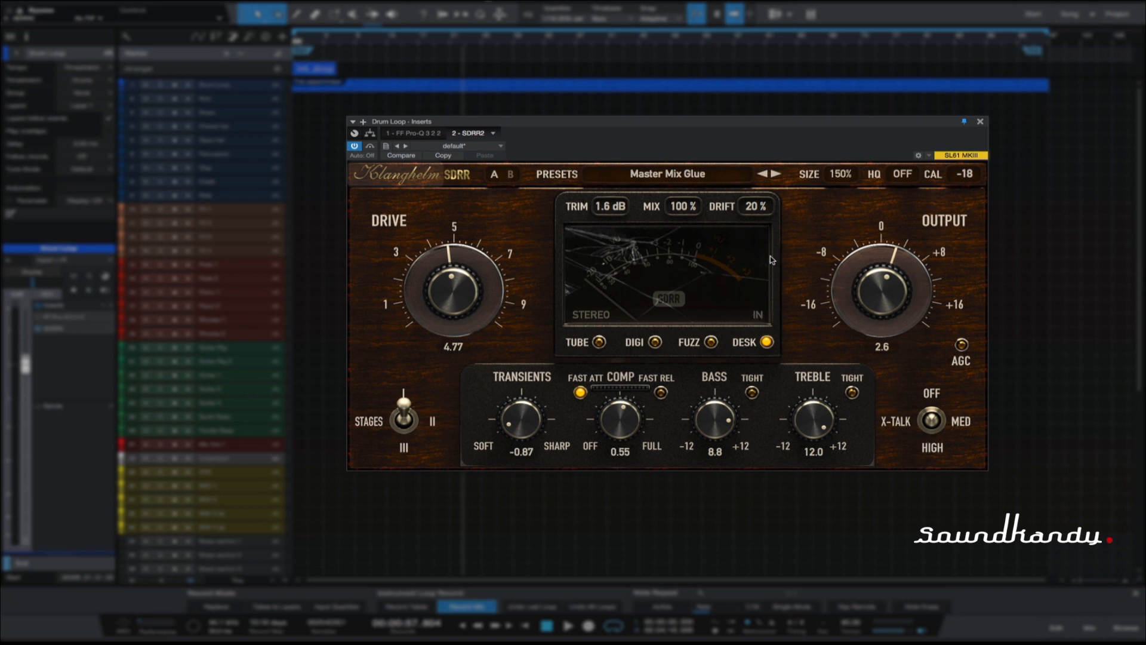
left_click(757, 316)
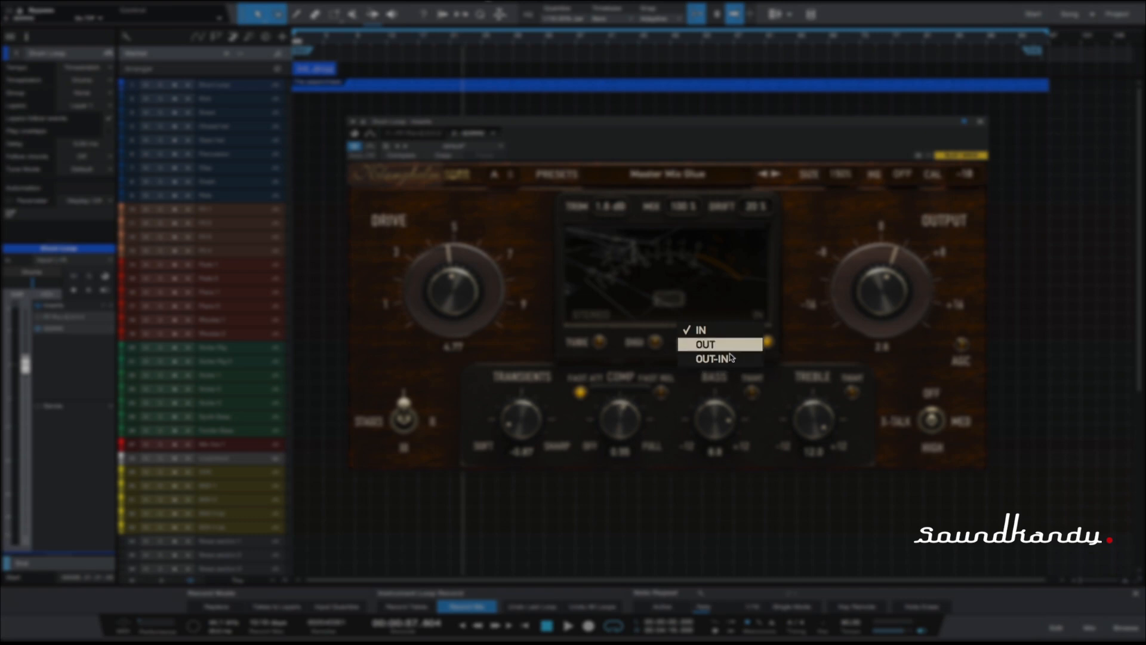
left_click(729, 252)
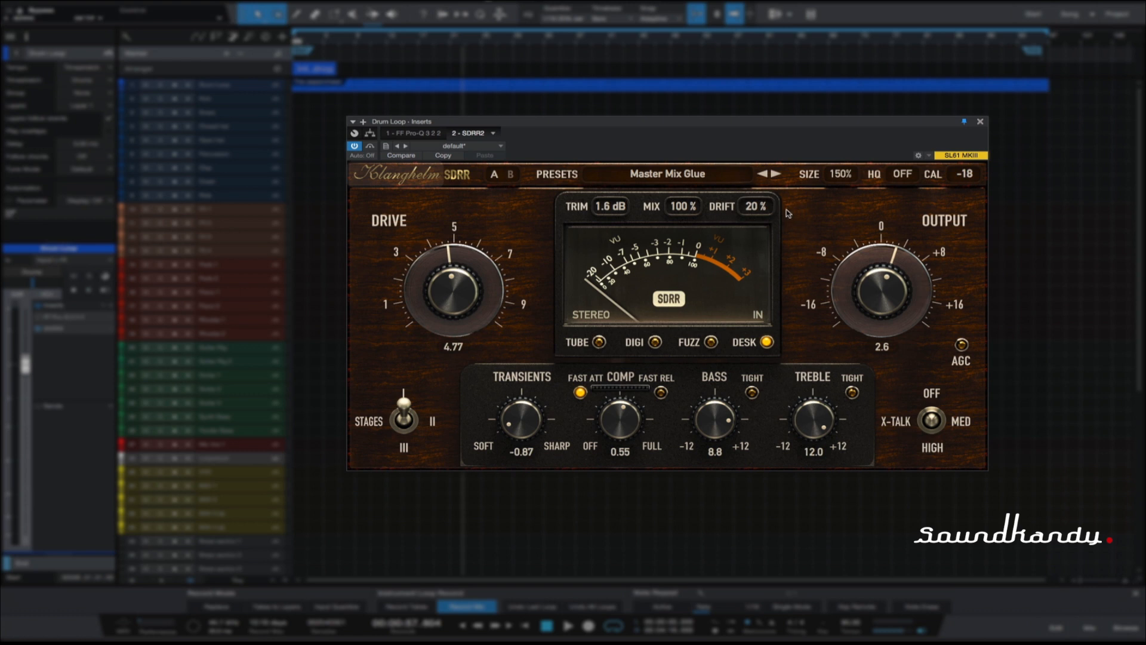
Try a wet/dry mix of 50 % and restore it to 100 %
double_click(684, 209)
left_click(710, 234)
mouse_move(688, 210)
left_mouse_down()
mouse_move(688, 239)
mouse_move(687, 203)
mouse_move(688, 230)
mouse_move(688, 203)
mouse_move(680, 225)
left_mouse_up()
double_click(680, 206)
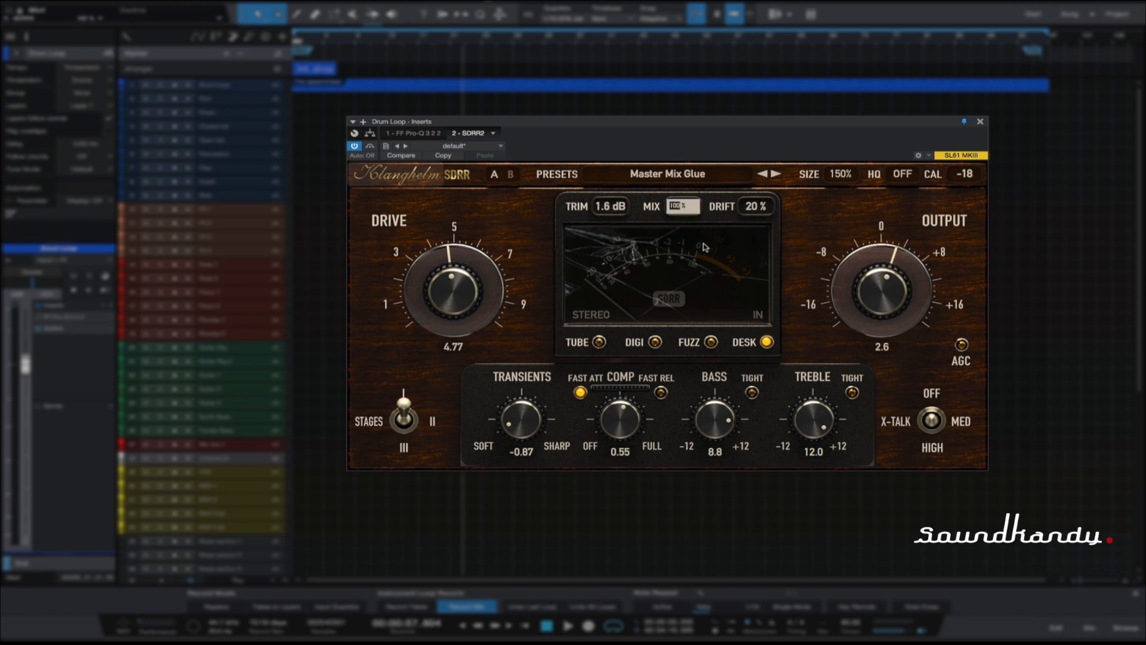
type("50")
key("Return")
left_click_drag(682, 206, 682, 202)
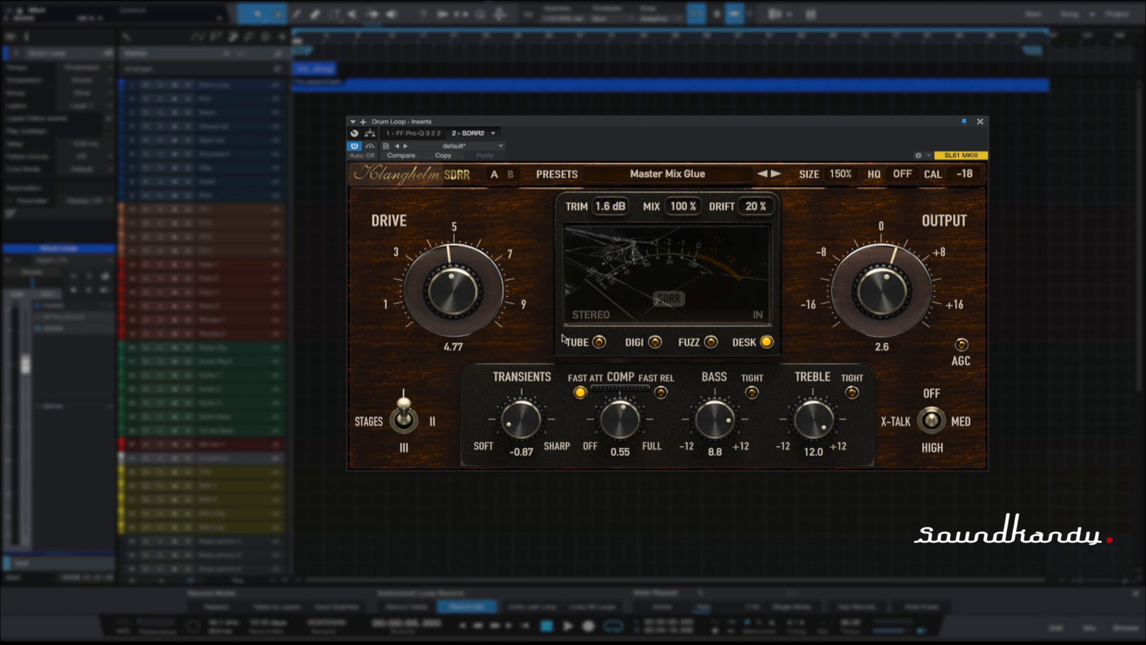
Switch the saturation to Tube mode, start playback of the drum loop and turn the VU meter on
left_click(598, 342)
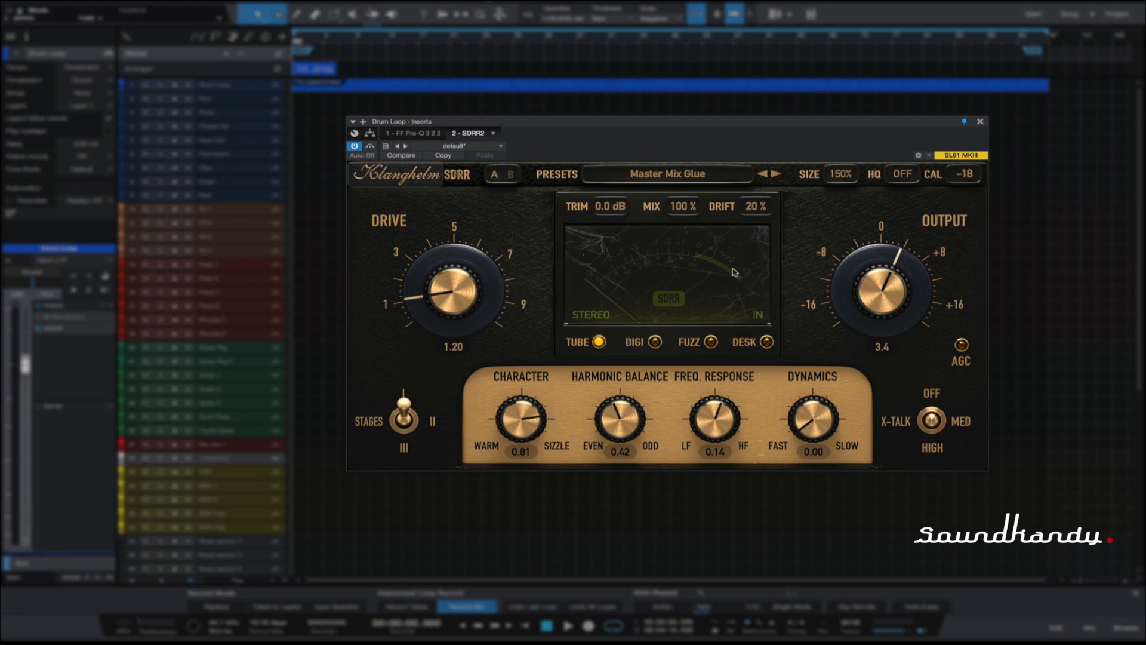
key("space")
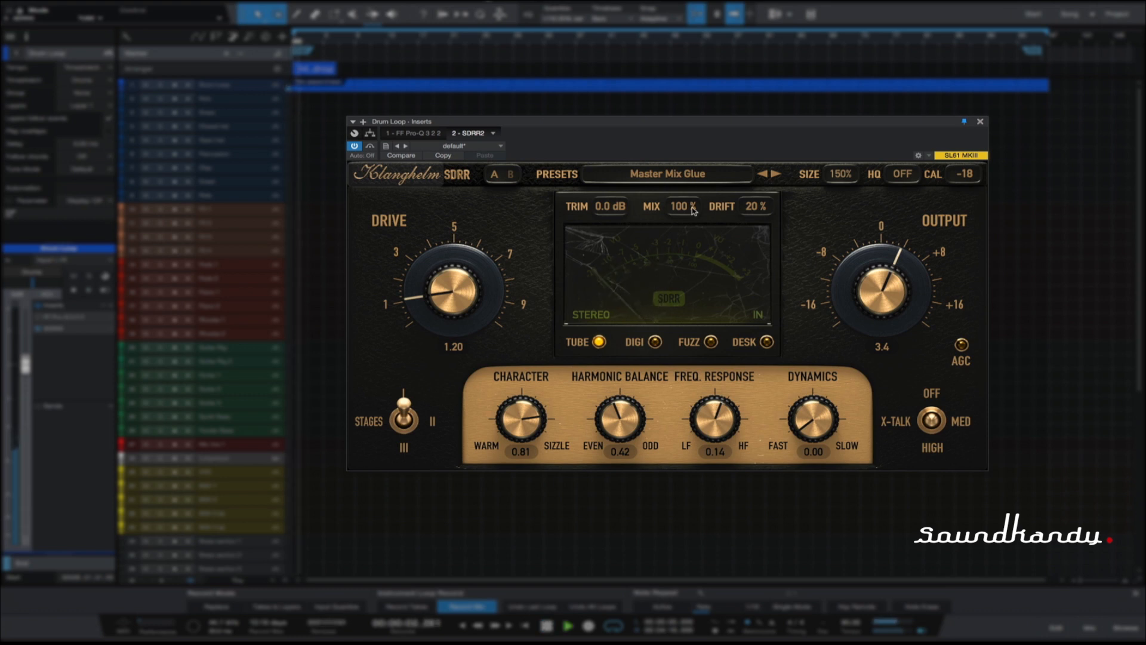
left_click(673, 265)
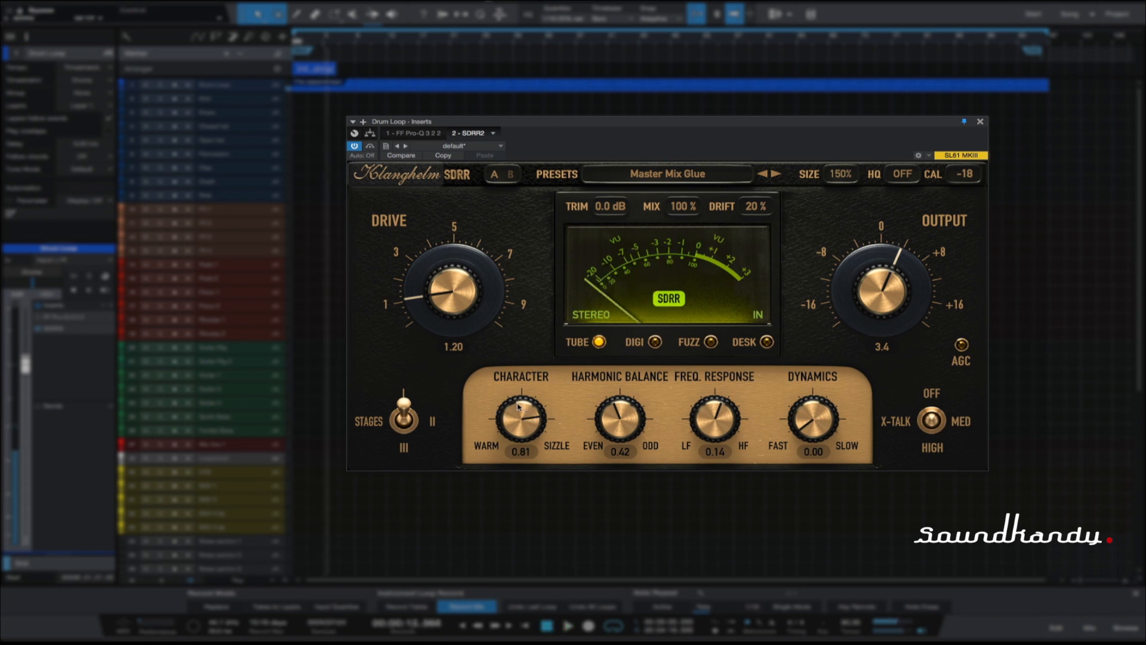
While auditioning the loop, set Character to about 0.76, Harmonic Balance to 0.72, Freq. Response to 0.65 and Dynamics to 0.73
mouse_move(532, 416)
left_mouse_down()
mouse_move(512, 412)
mouse_move(527, 411)
left_mouse_up()
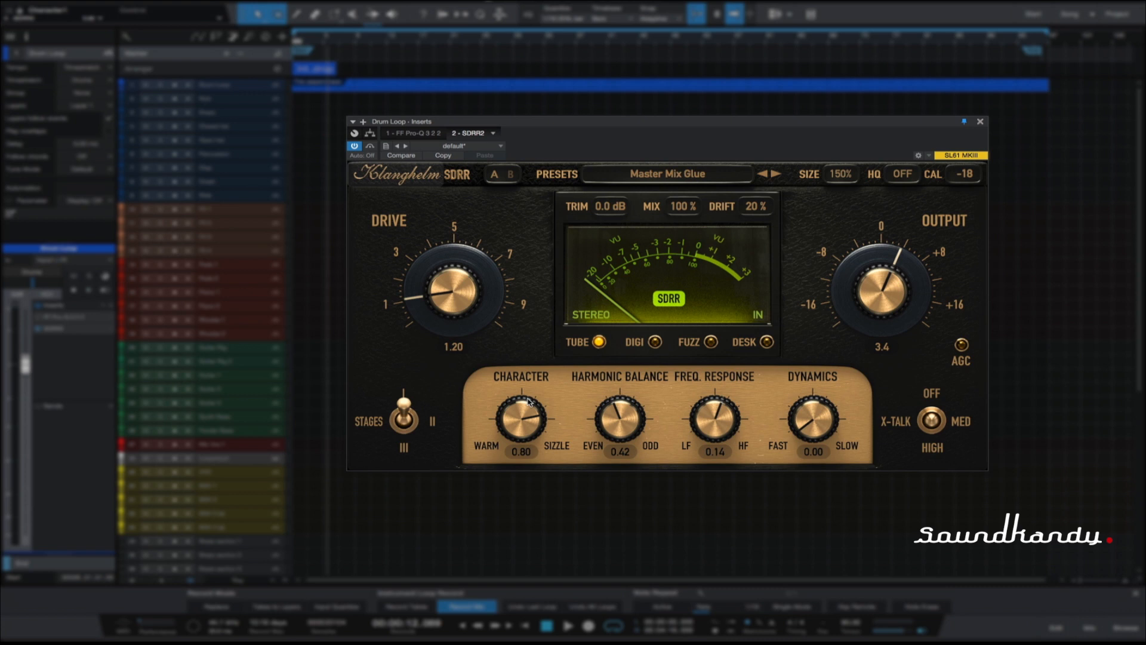
key("space")
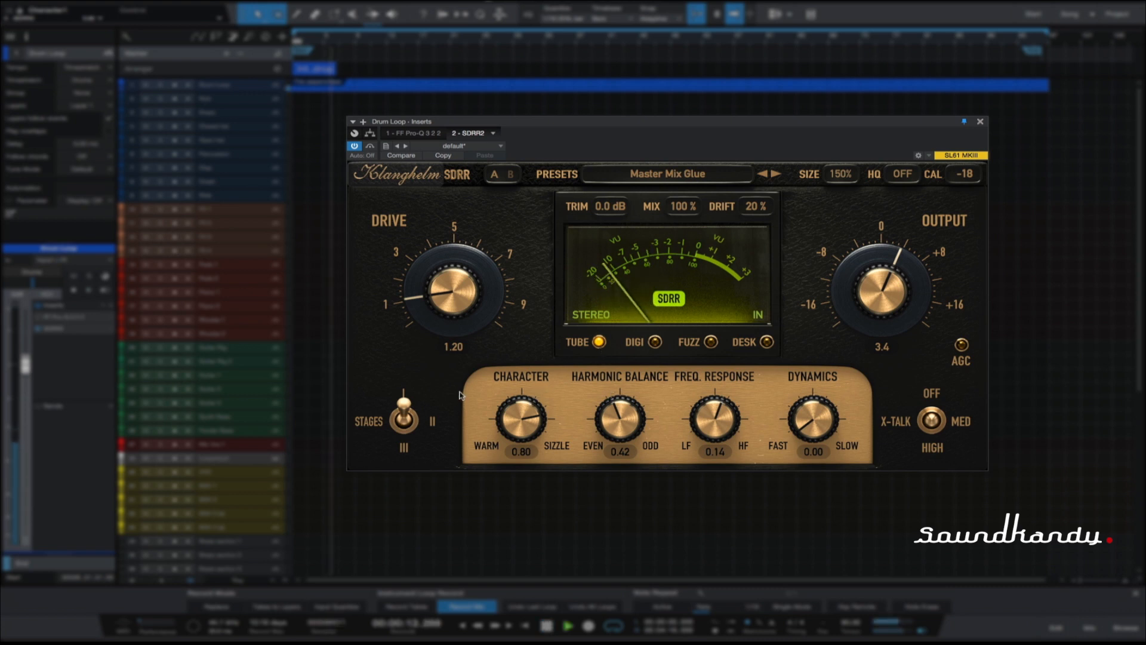
left_click_drag(520, 411, 624, 365)
left_click_drag(695, 411, 716, 386)
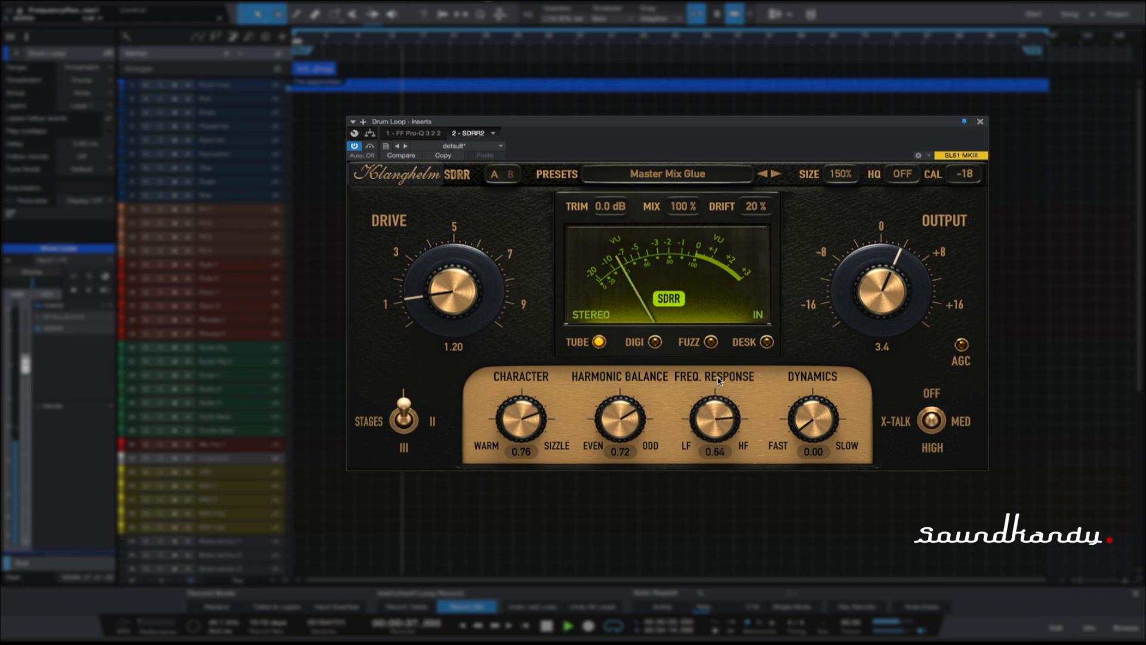
left_click_drag(811, 424, 798, 285)
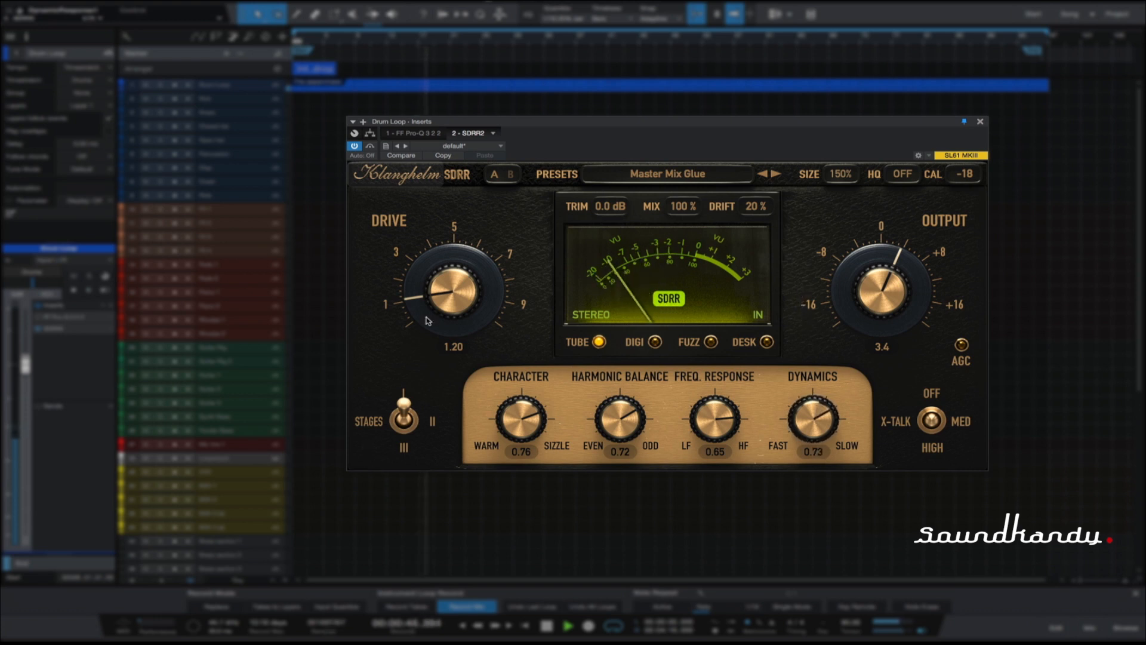
Raise the Tube mode's drive to about 4.06 and audition the drum loop with it
left_click_drag(440, 297, 439, 250)
key("space")
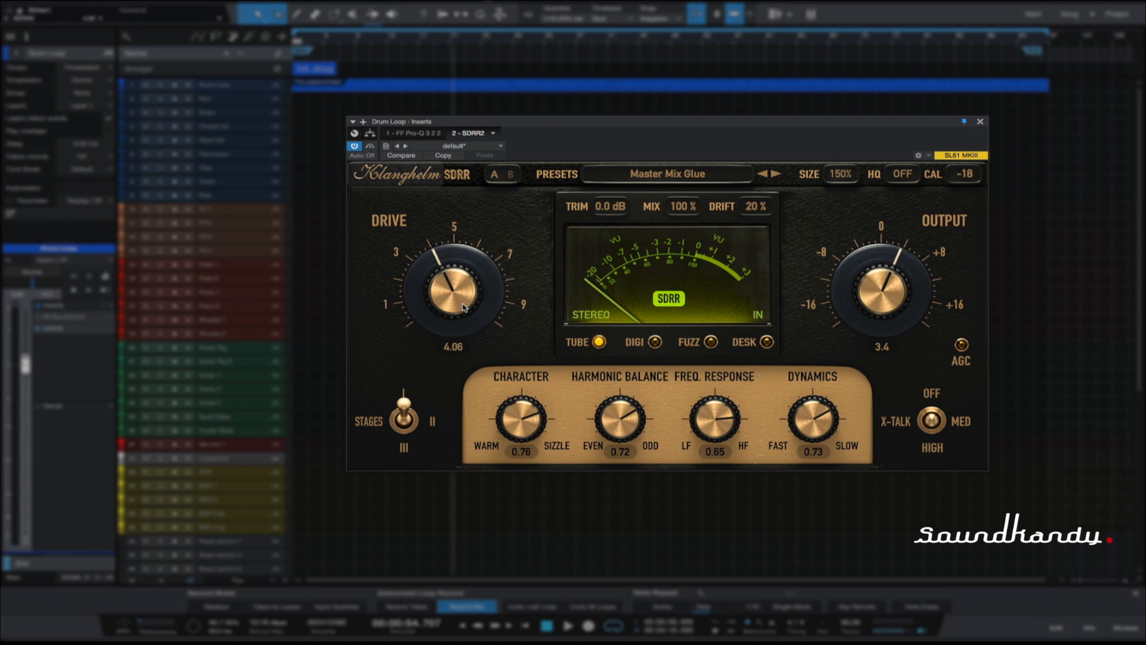
key("space")
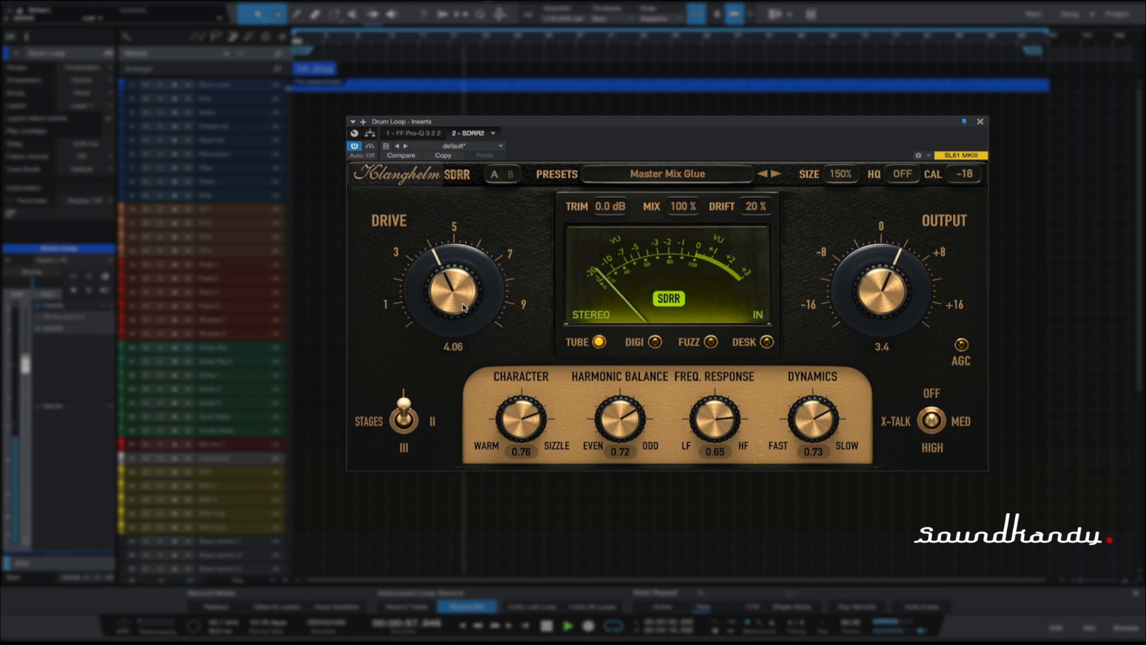
key("space")
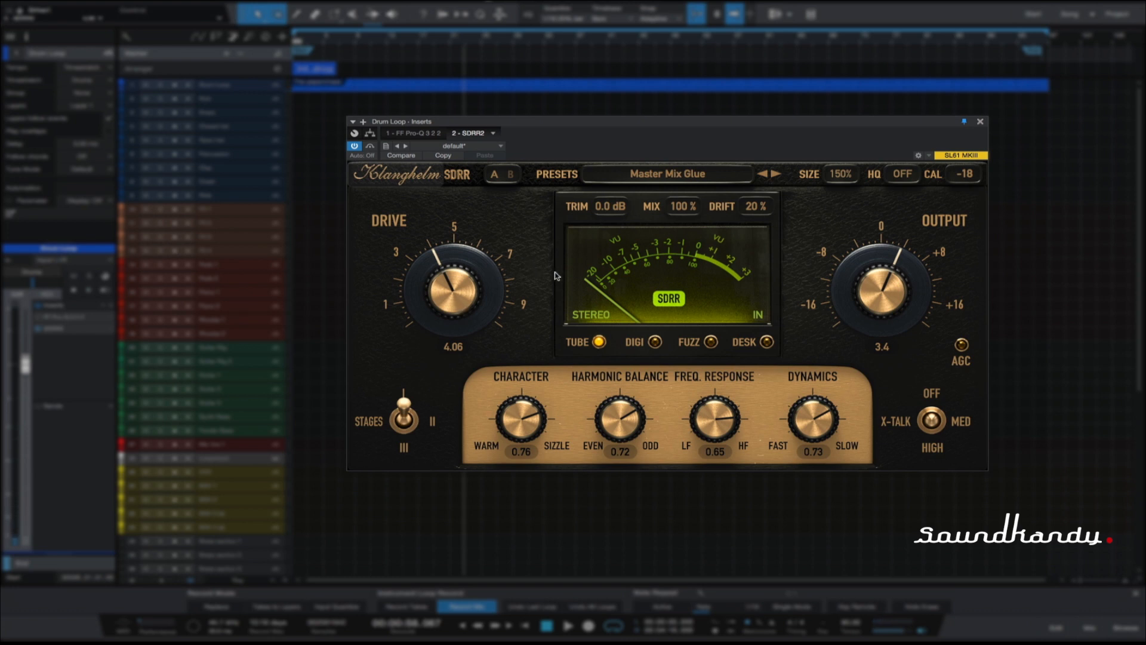
Set the Tube mode's trim to 1.6 dB and play the drum loop to check the level
double_click(607, 207)
type("1.8")
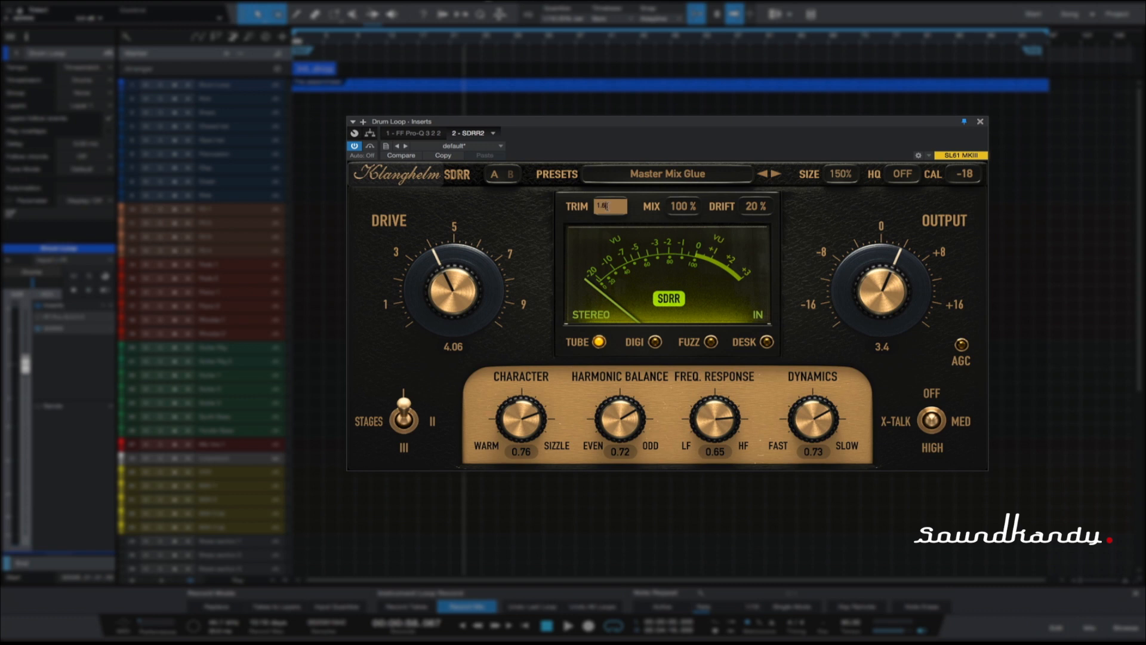
key("Return")
key("space")
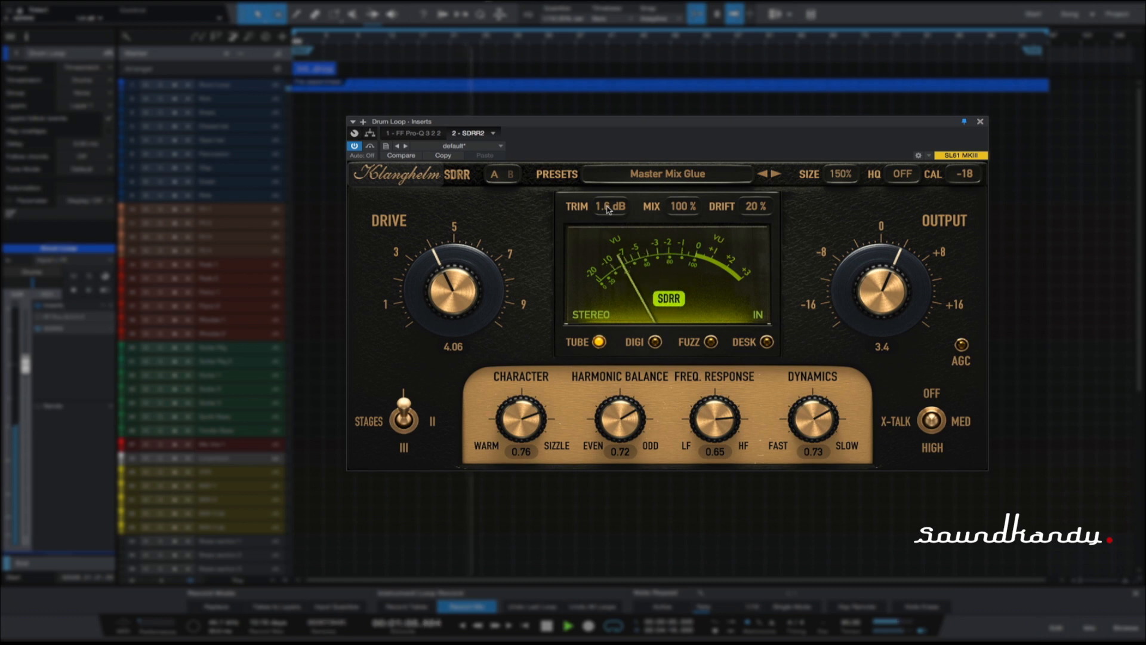
key("space")
Lower the Tube mode's output to about 1.5 during playback, and stop the playback
key("space")
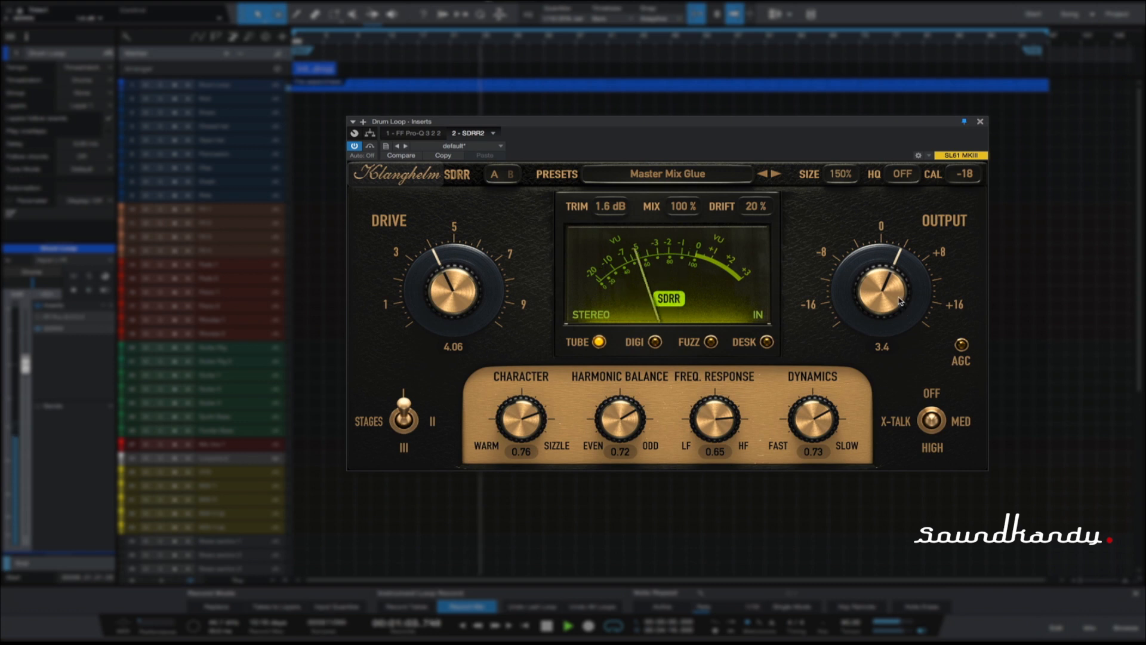
left_click_drag(885, 284, 862, 304)
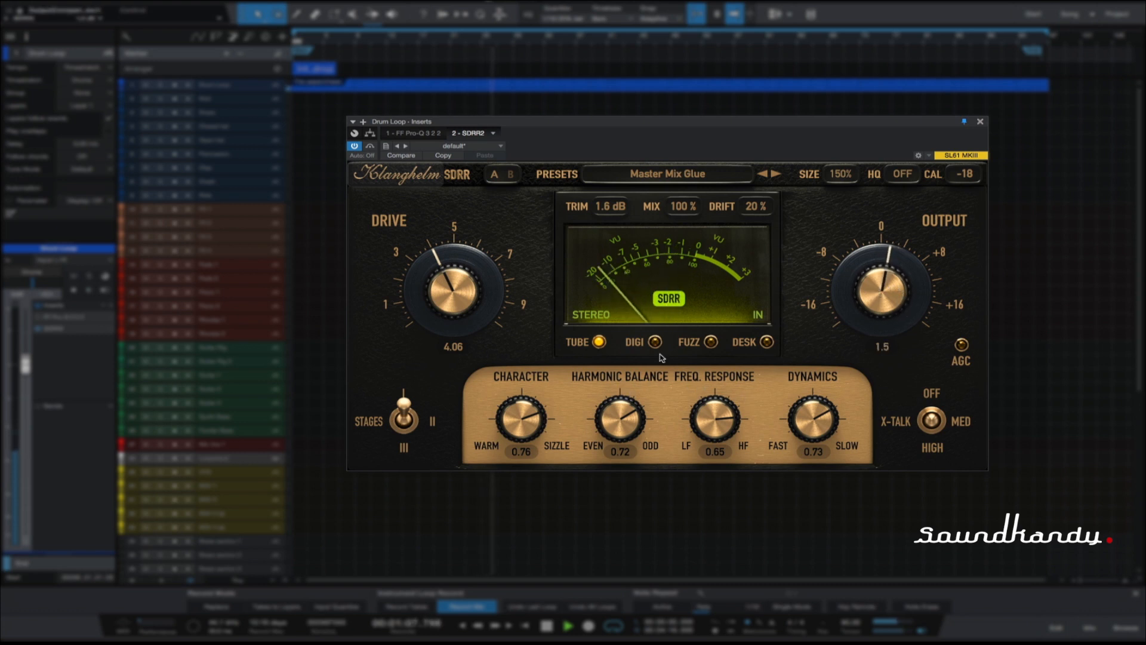
key("space")
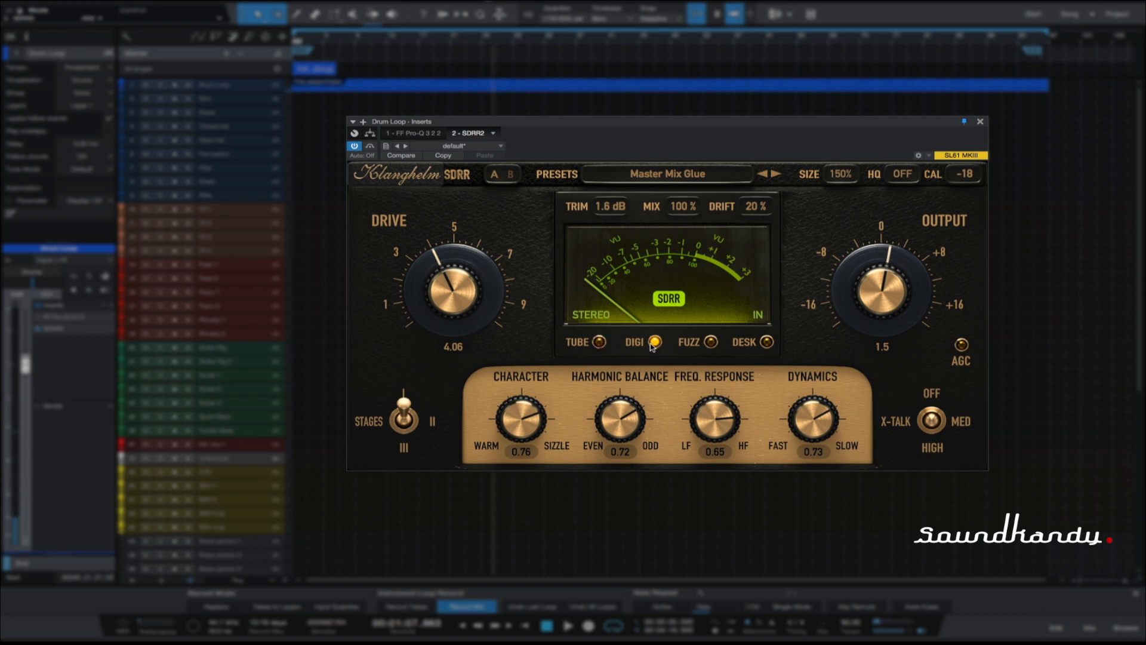
Compare the Tube and Digi modes, stay in Digi mode and set its crosstalk to Med
left_click(655, 341)
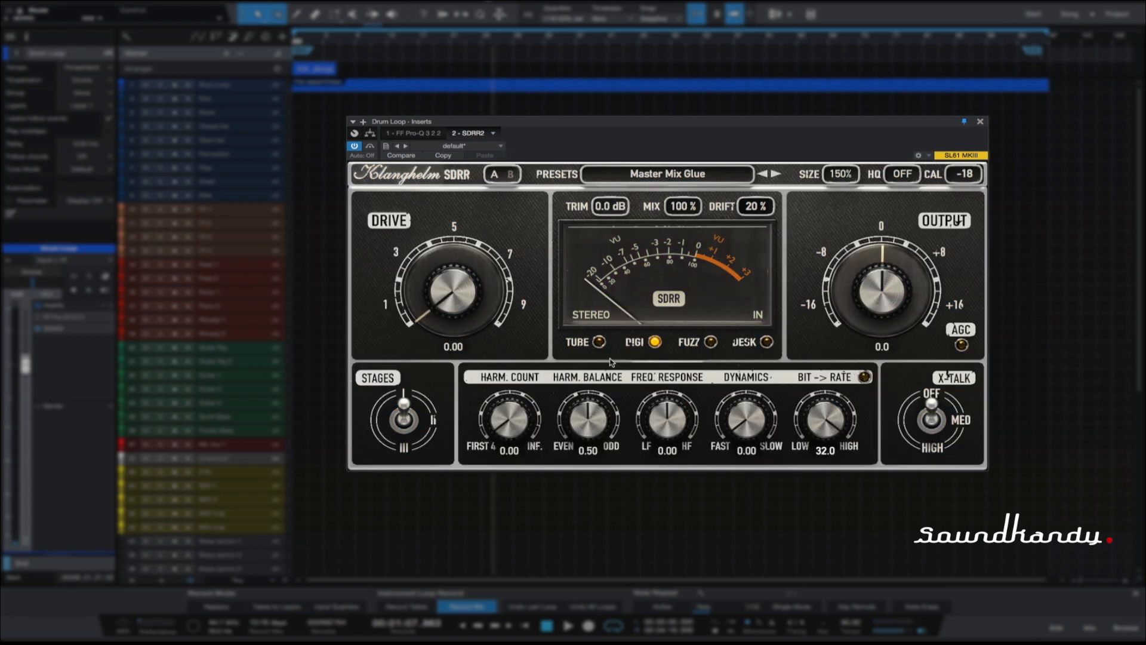
left_click(599, 342)
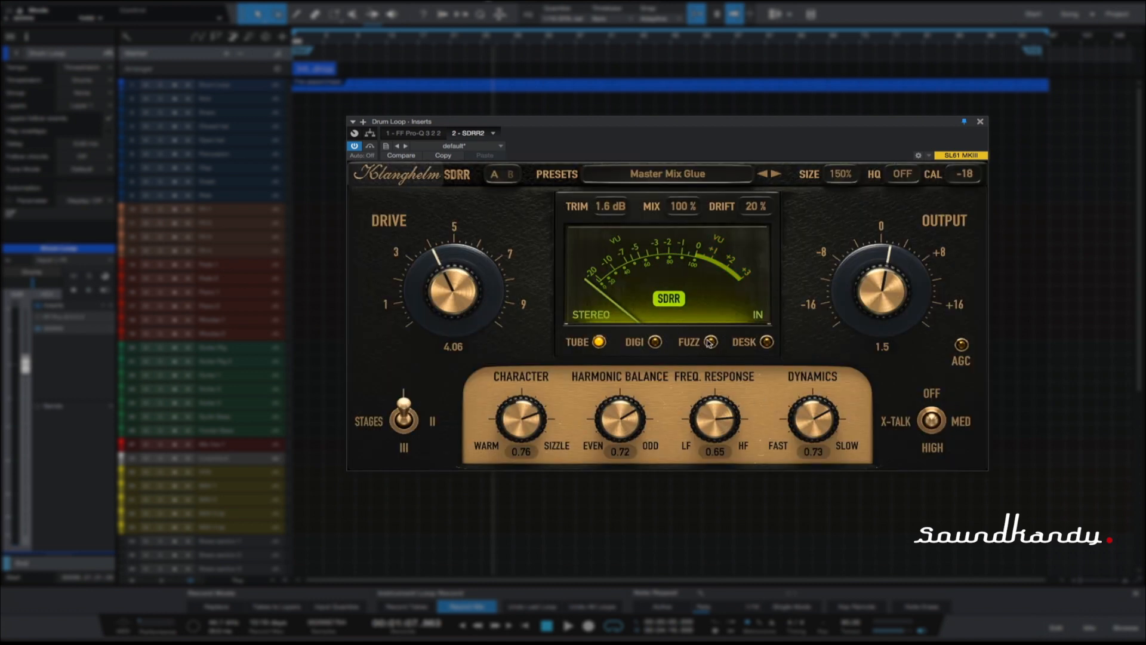
left_click(655, 342)
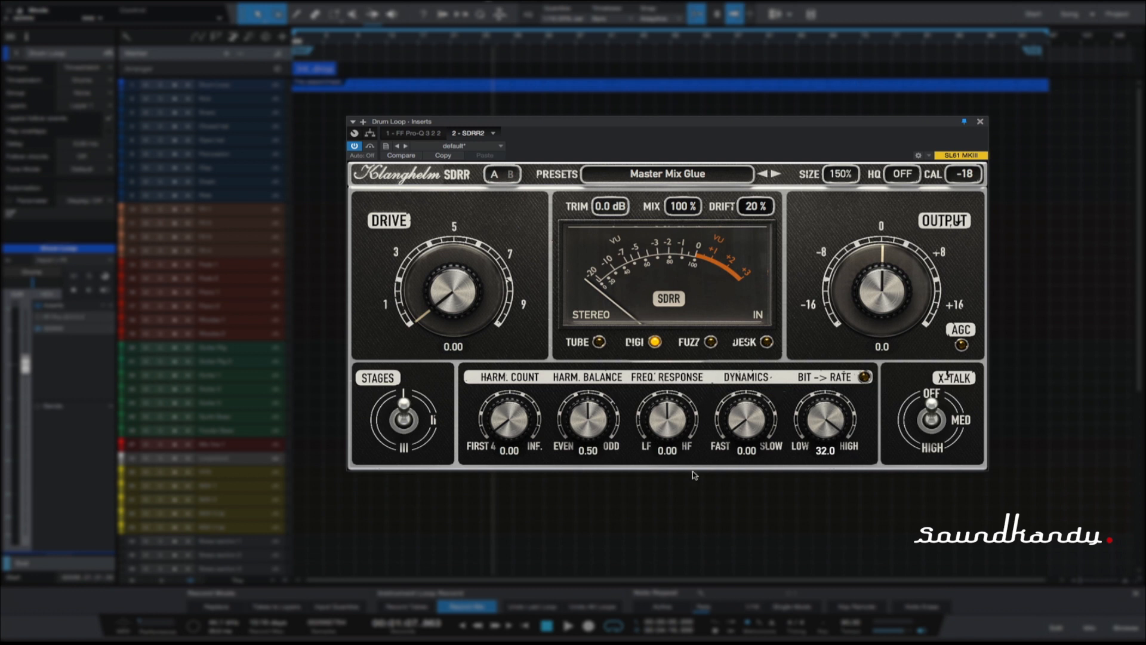
left_click_drag(826, 417, 826, 387)
left_click(946, 415)
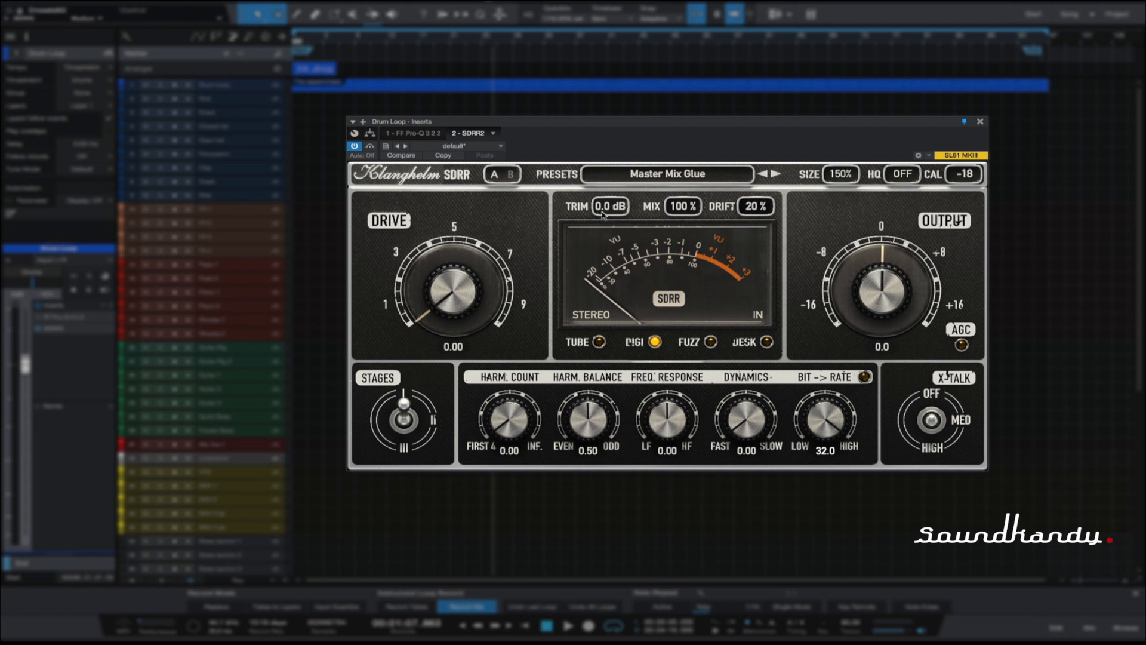
Check the trim in Tube mode and set the Digi mode's trim to 1.0 dB
left_click(597, 342)
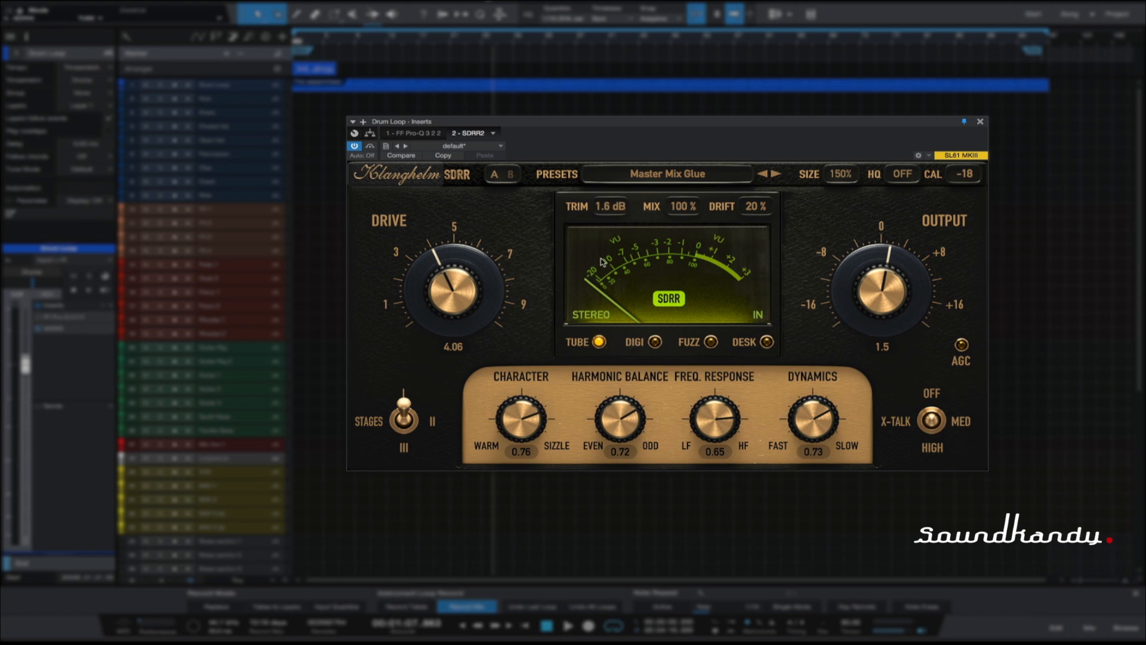
left_click(654, 342)
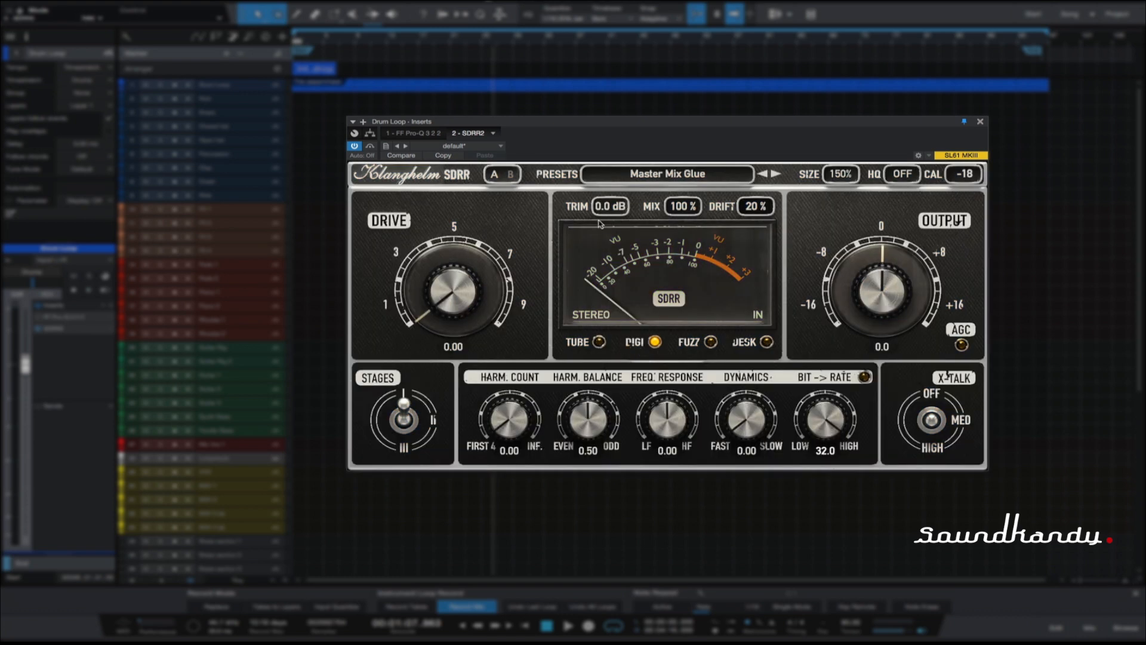
double_click(606, 209)
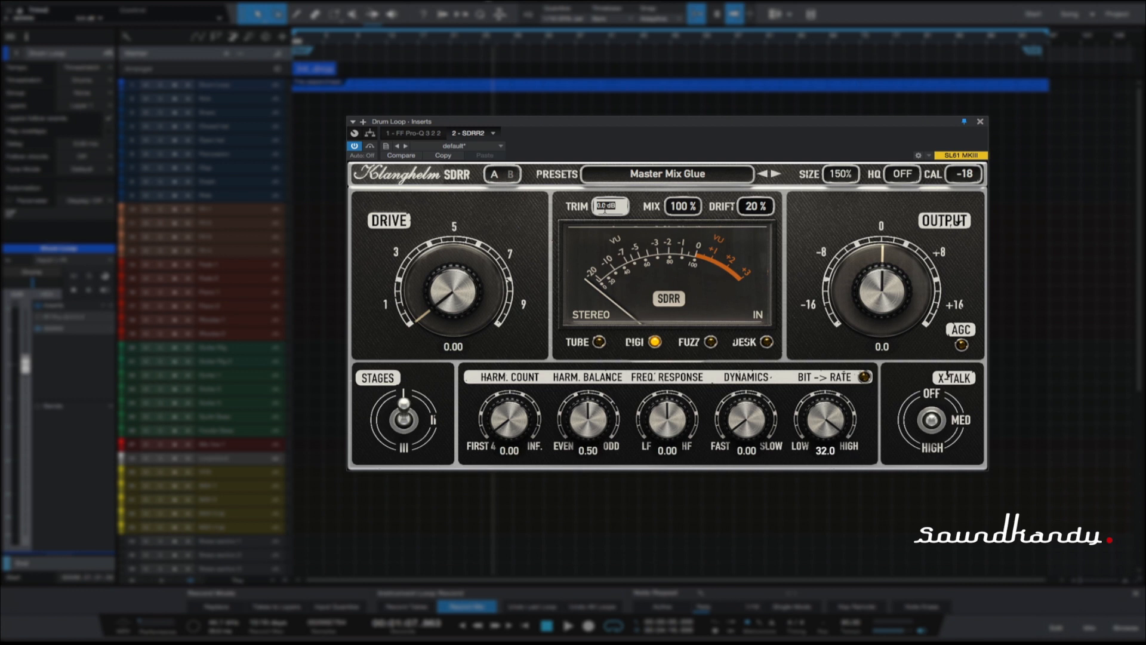
type("1")
key("Return")
Recheck the Tube mode's settings and set the Digi mode's trim to 1.6 dB to match
left_click(598, 341)
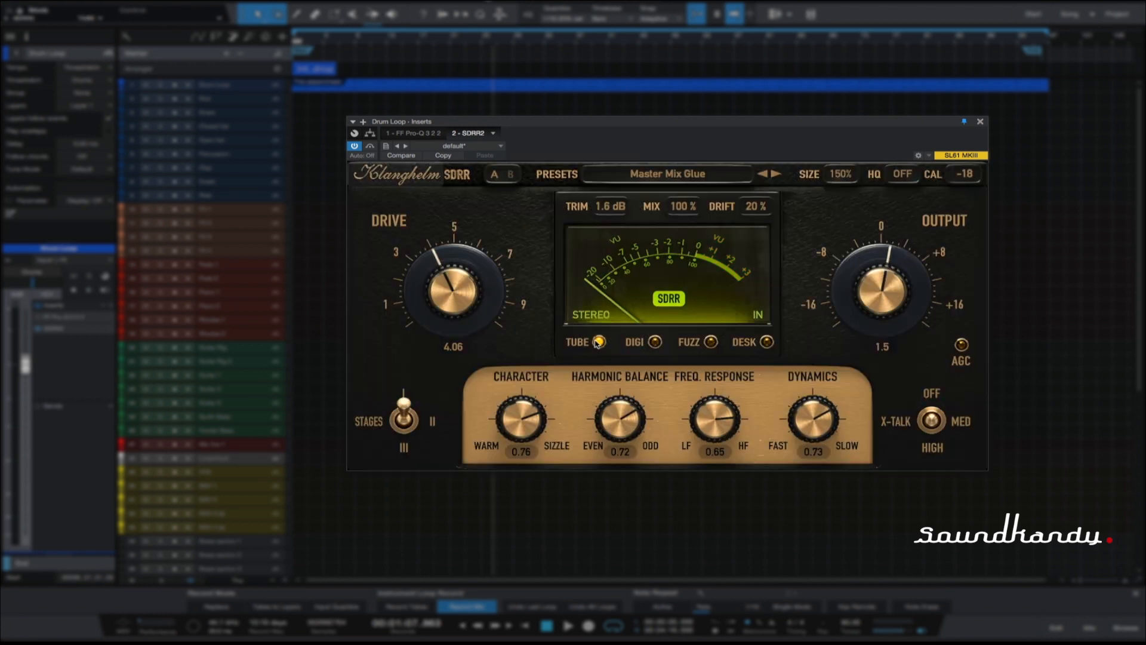
left_click(655, 343)
double_click(615, 206)
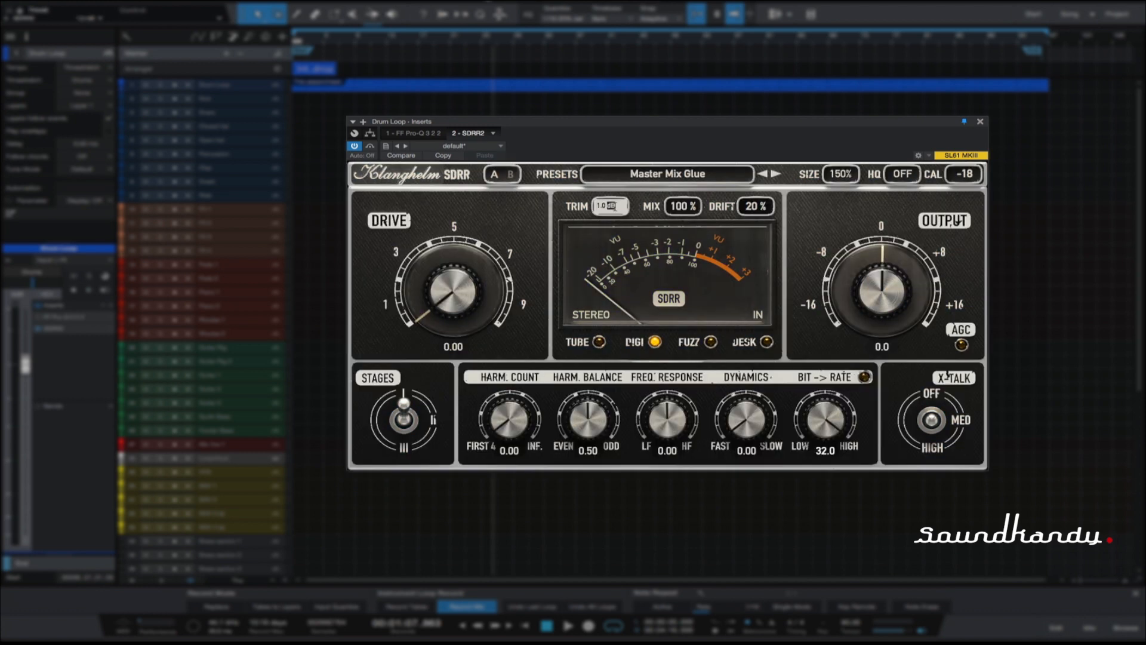
left_click_drag(619, 206, 574, 203)
type("1.6")
key("Return")
Set the Fuzz mode's trim to 1.6 dB and switch to Desk mode
left_click(712, 342)
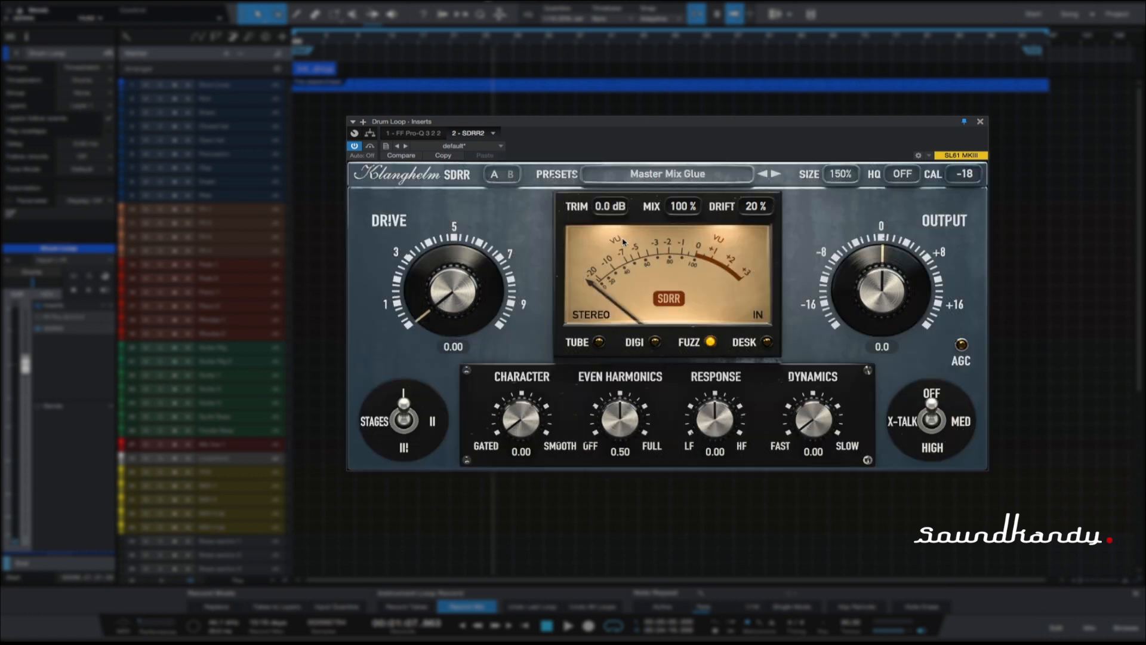
double_click(610, 207)
left_click_drag(615, 206, 568, 200)
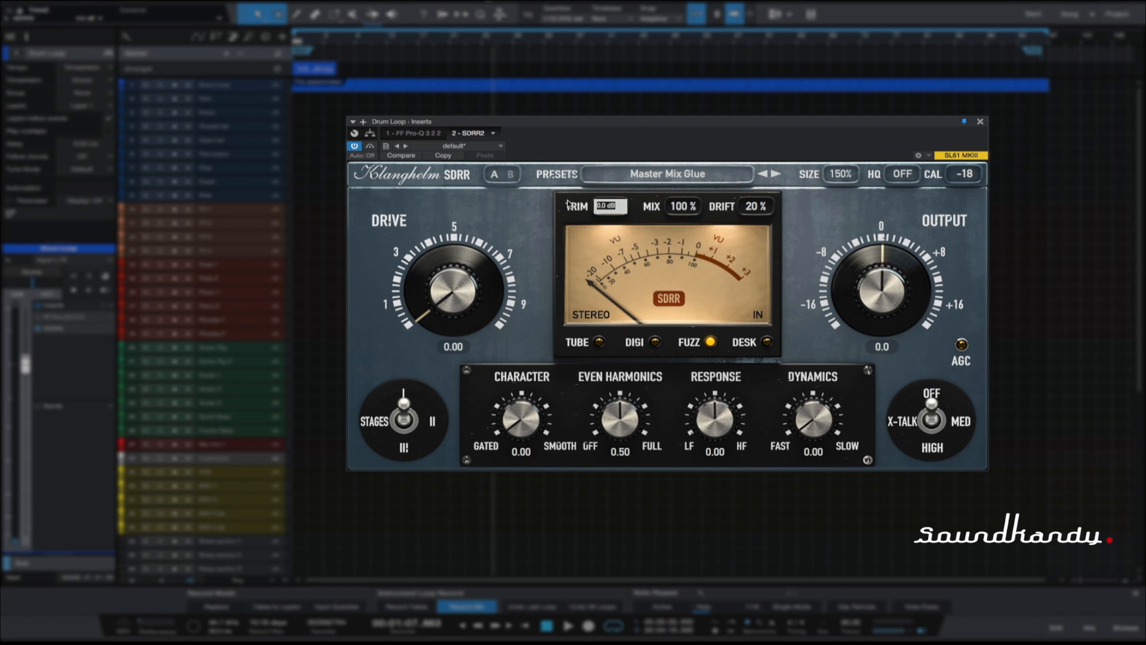
type("1.6")
key("Return")
left_click(767, 342)
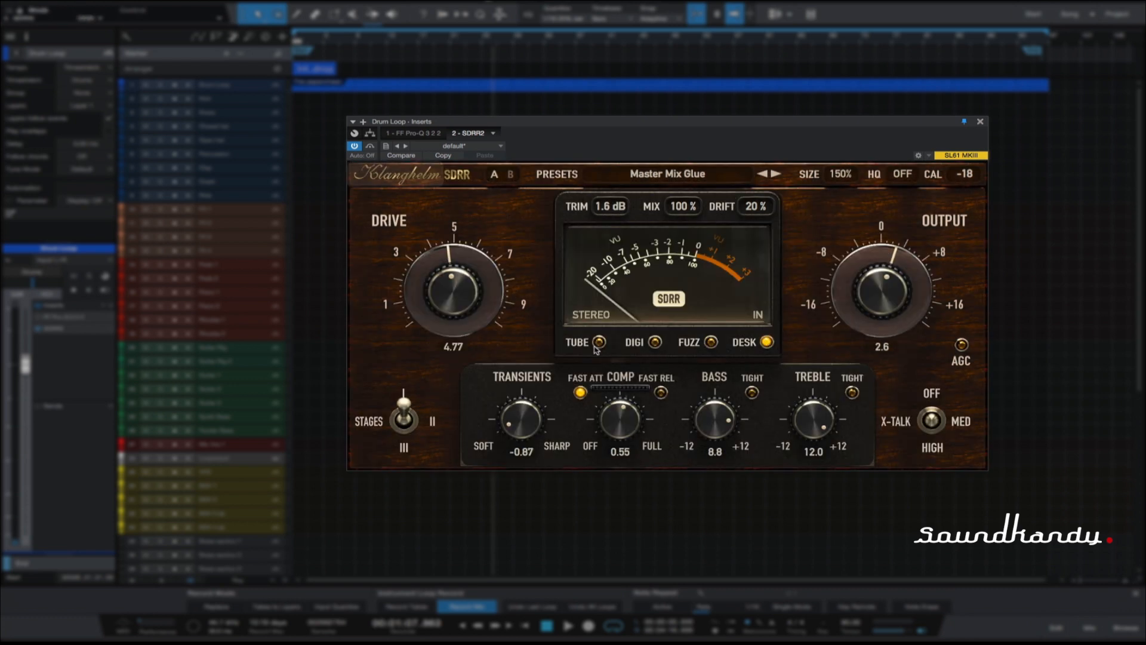
In Digi mode, set the drive to about 3.76 and the harmonic count to about 0.6 while the loop plays
left_click(598, 343)
left_click(655, 342)
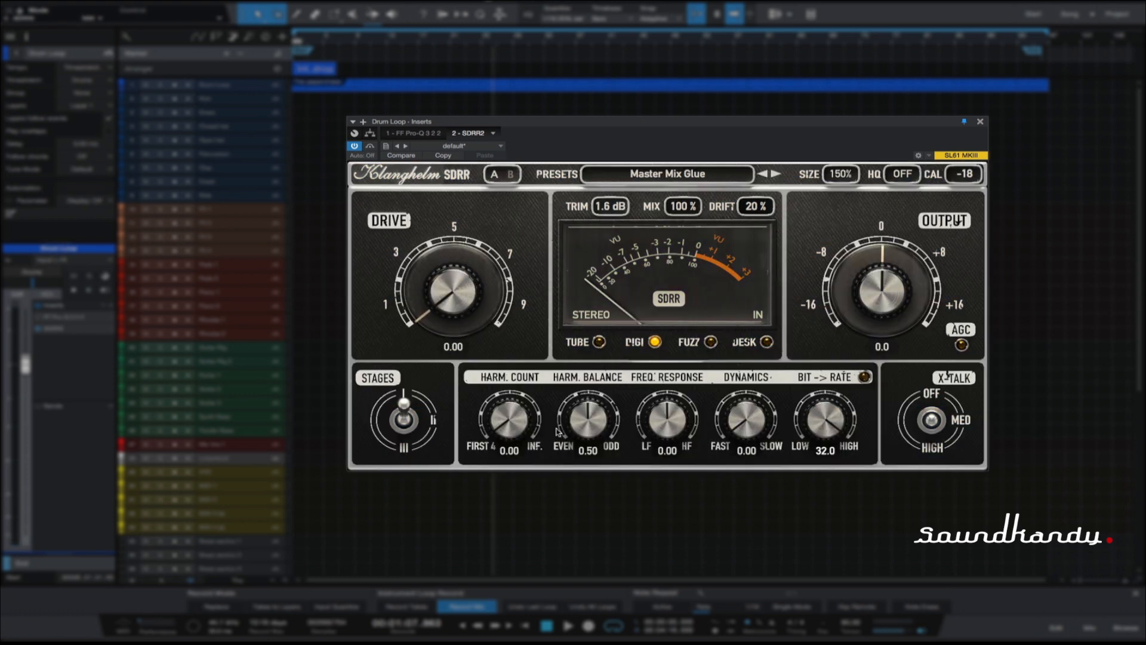
key("space")
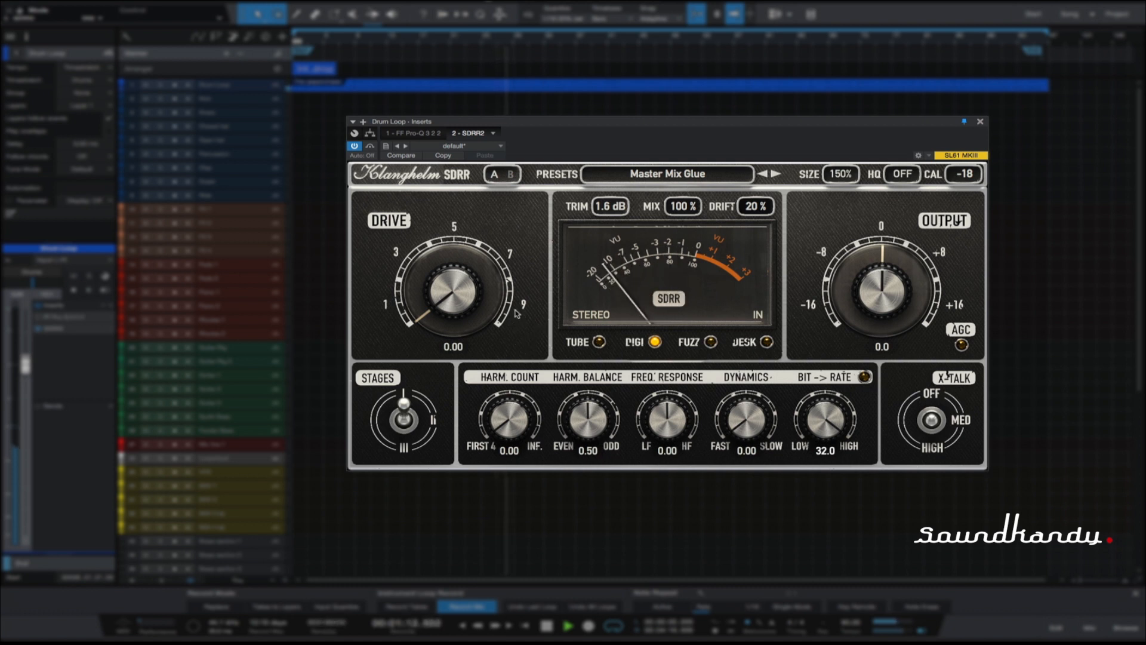
left_click_drag(444, 311, 440, 238)
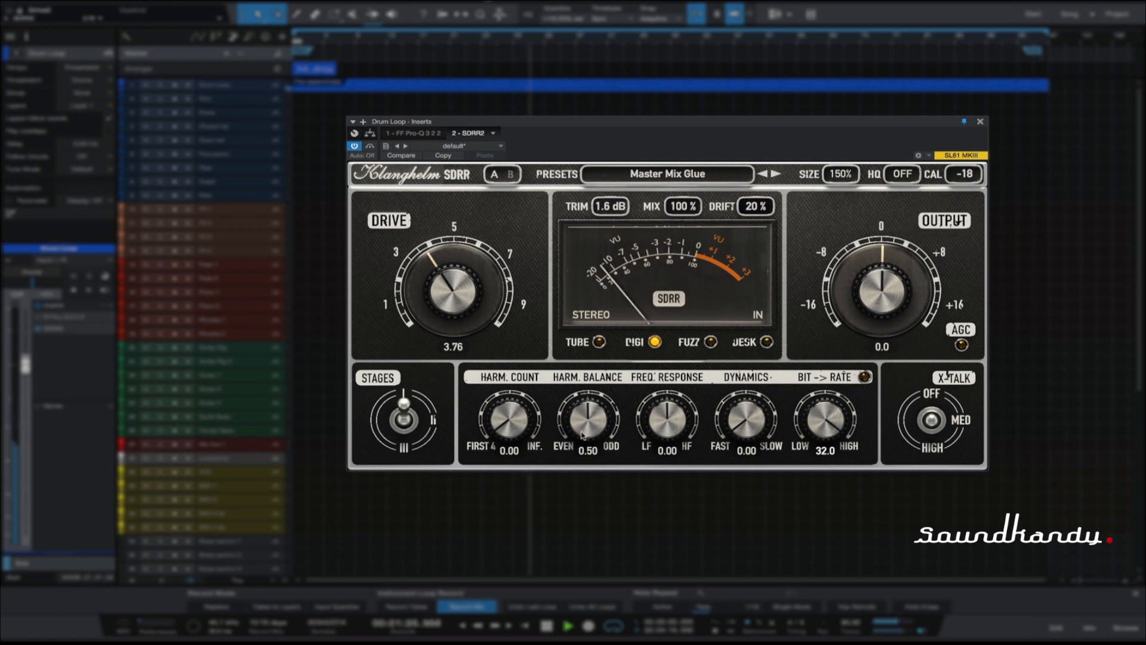
left_click_drag(523, 434, 500, 319)
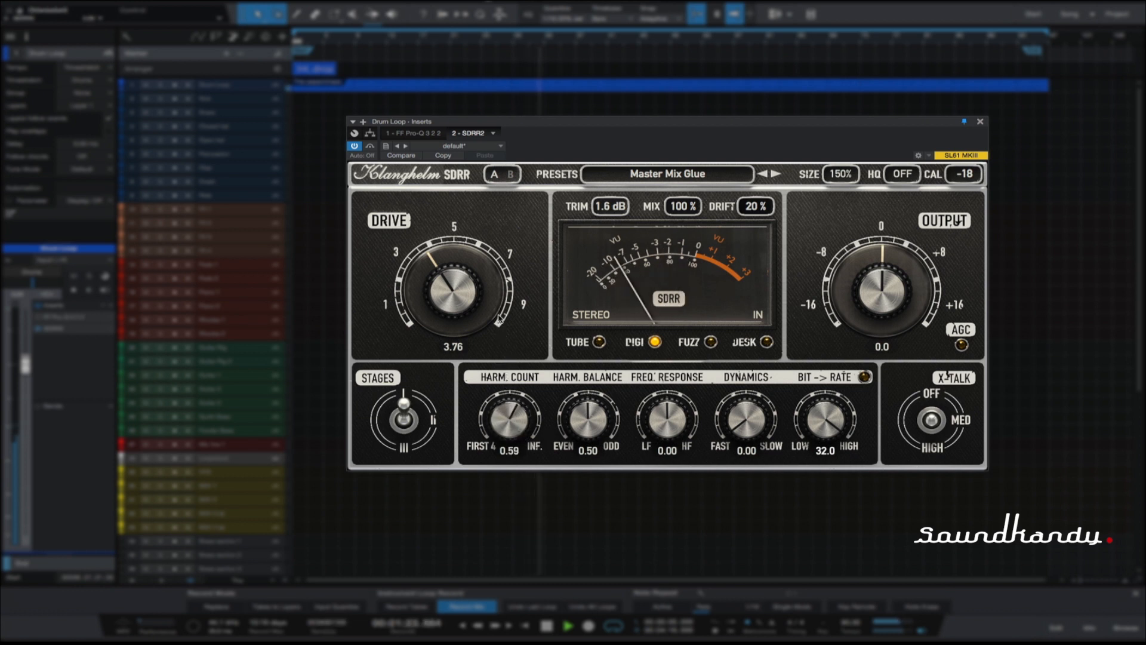
Shape the Digi mode with harmonic balance about 0.56, frequency response about -0.86, dynamics about 0.68 and bit rate about 21.9, and stop playback
left_click(570, 425)
left_click_drag(570, 425, 572, 418)
left_click_drag(655, 424, 659, 334)
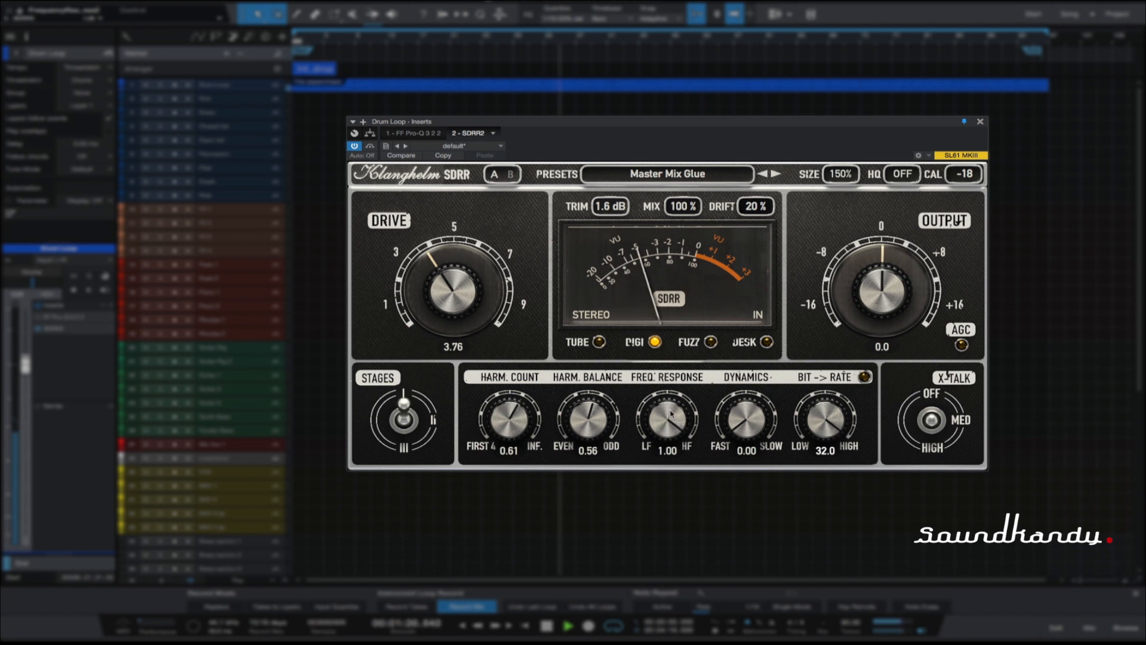
left_click_drag(672, 414, 684, 593)
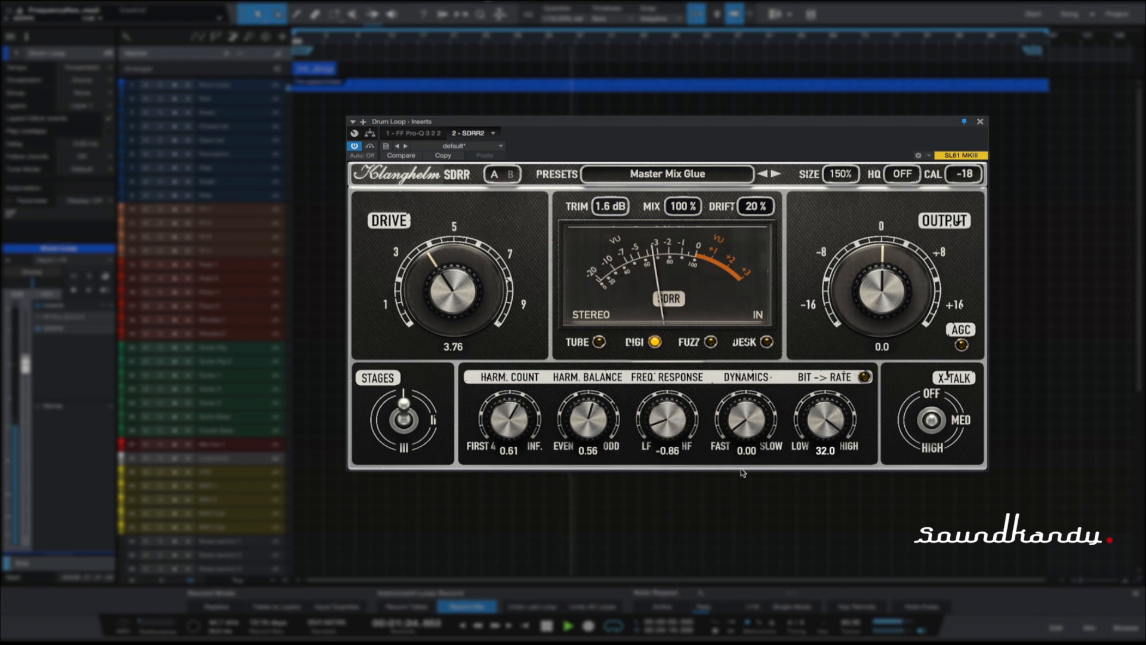
left_click_drag(746, 436, 746, 308)
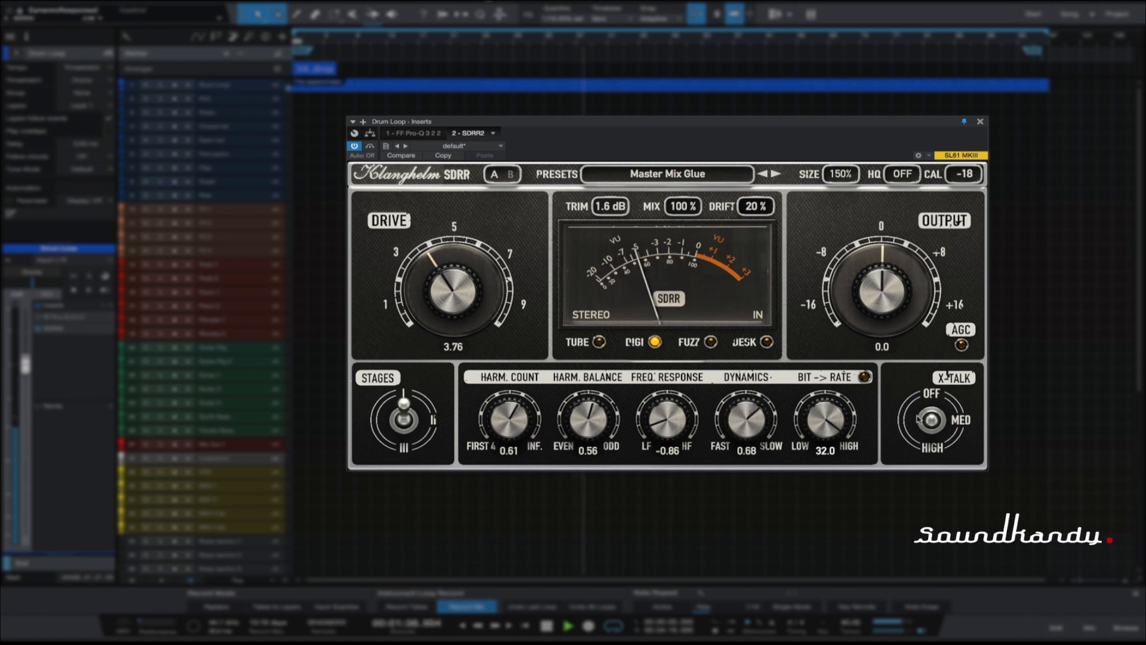
left_click_drag(834, 423, 826, 447)
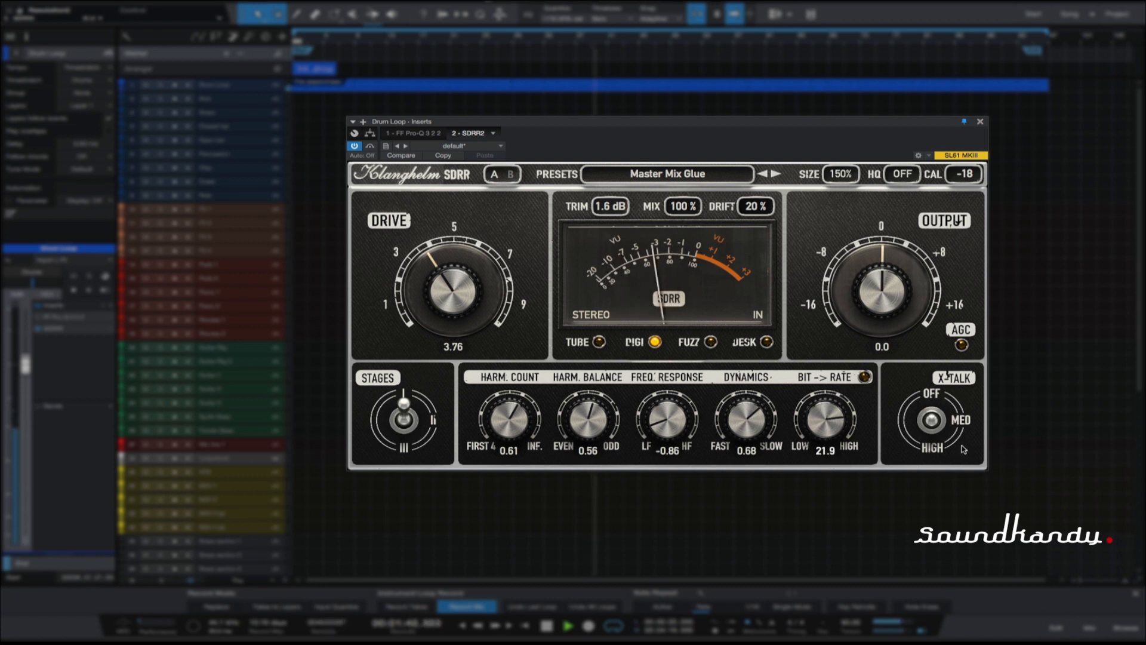
key("space")
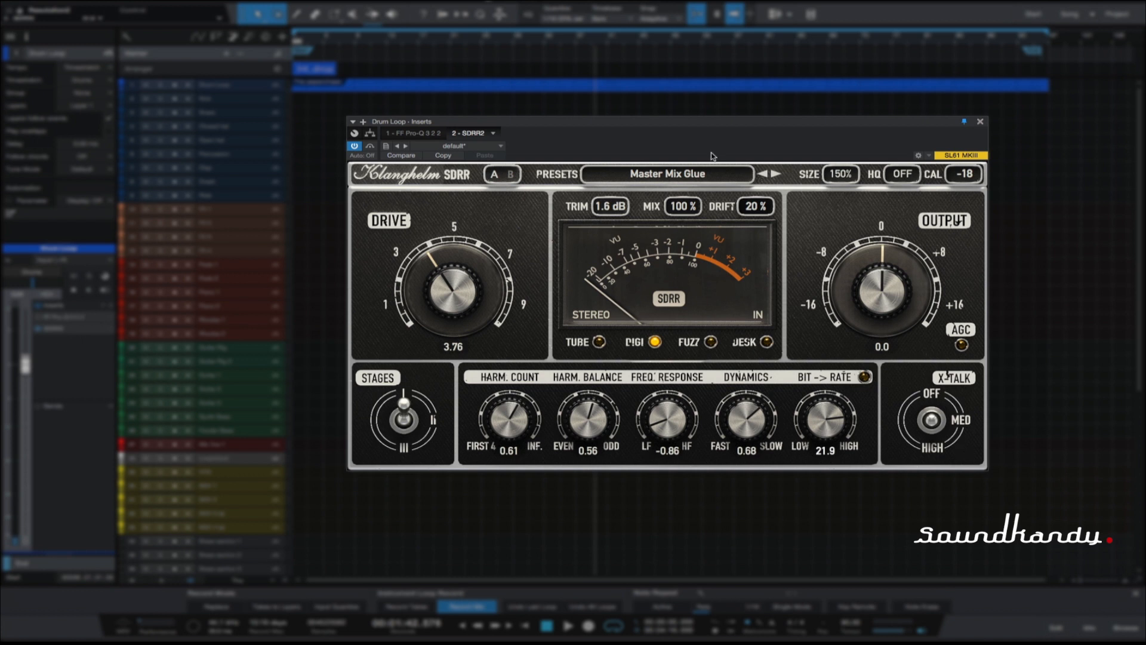
Load the 70s Master preset from the Master category
left_click(690, 175)
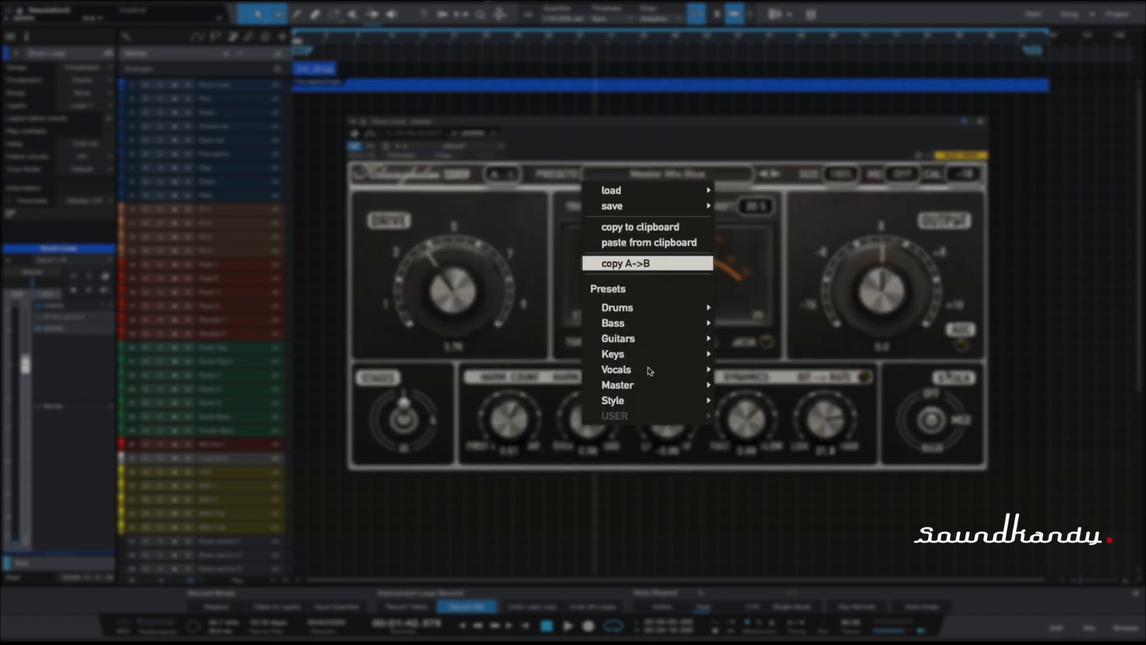
mouse_move(633, 387)
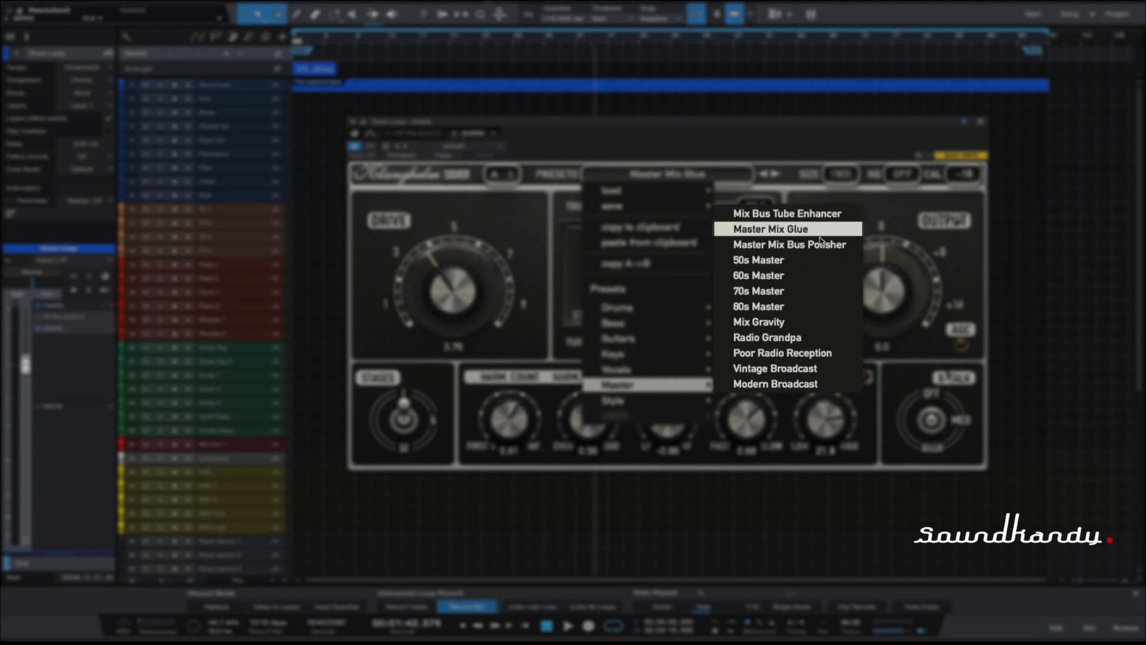
left_click(815, 289)
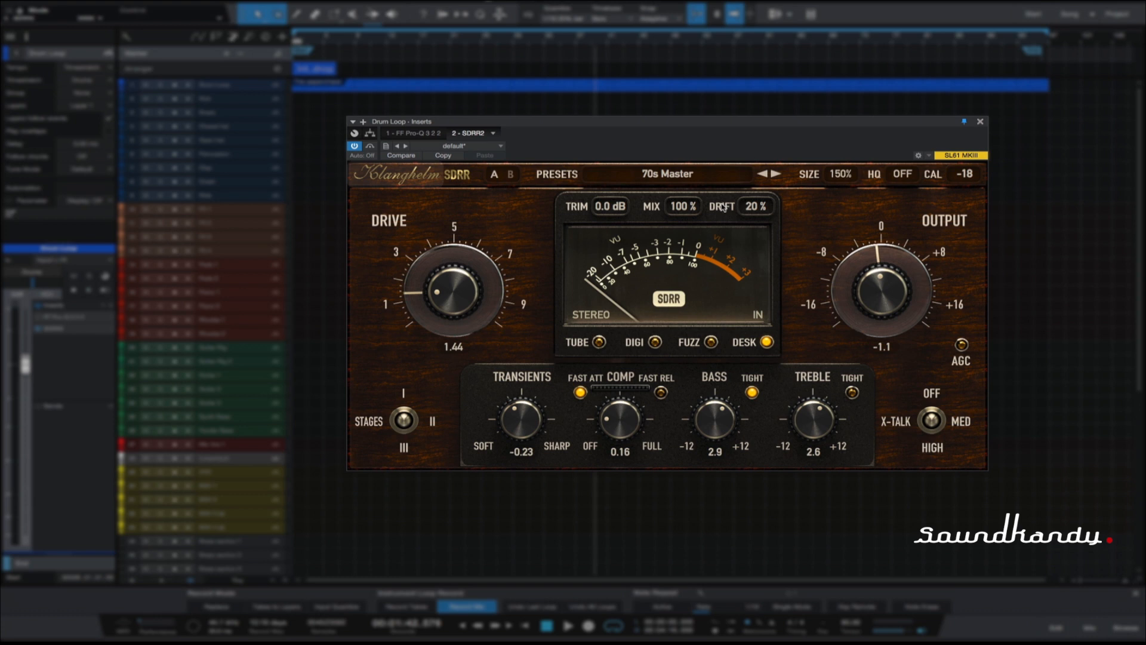
Play the loop with the new preset and raise the Desk compression to about 0.61
key("space")
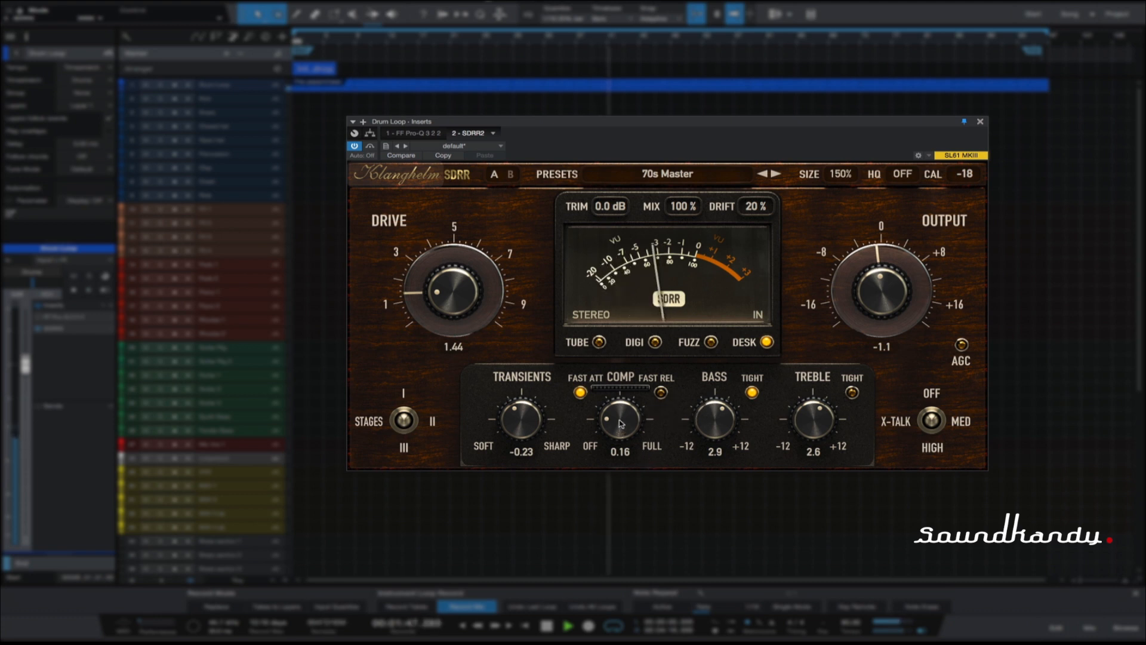
left_click_drag(621, 424, 643, 344)
key("space")
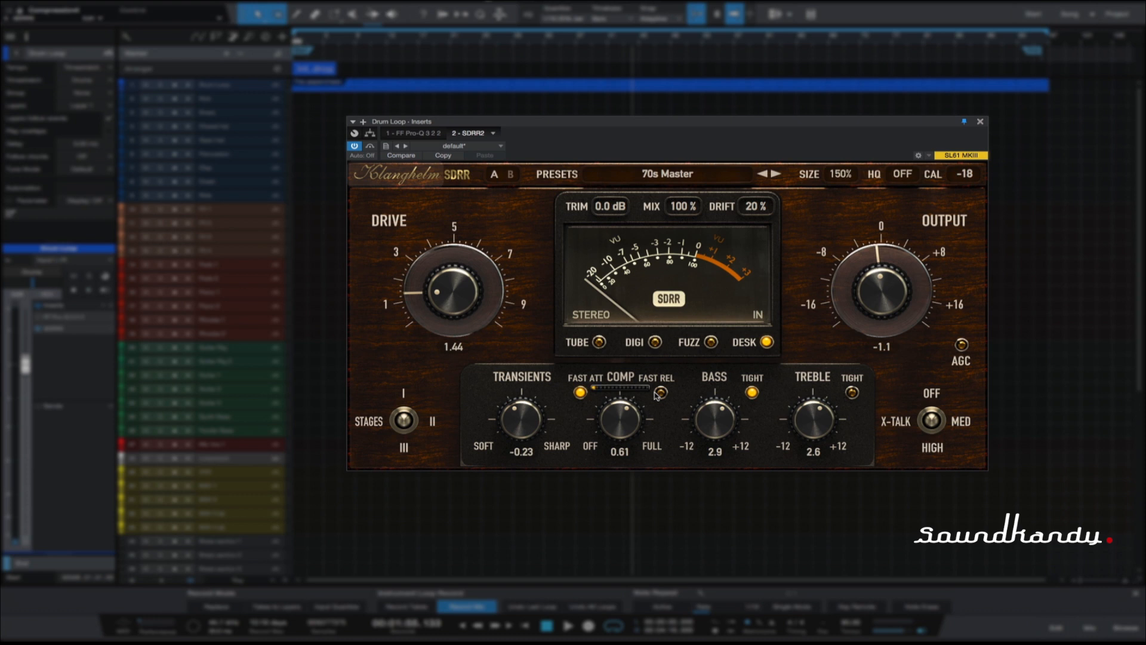
Turn off the compressor's fast attack and the bass's tight option, keeping fast release off
left_click(580, 393)
left_click(579, 394)
left_click(581, 393)
left_click(661, 393)
left_click(752, 393)
While the loop plays, set transients to about 0.41, treble to about 10.1, compression to about 0.43 and bass to about 6.6
key("space")
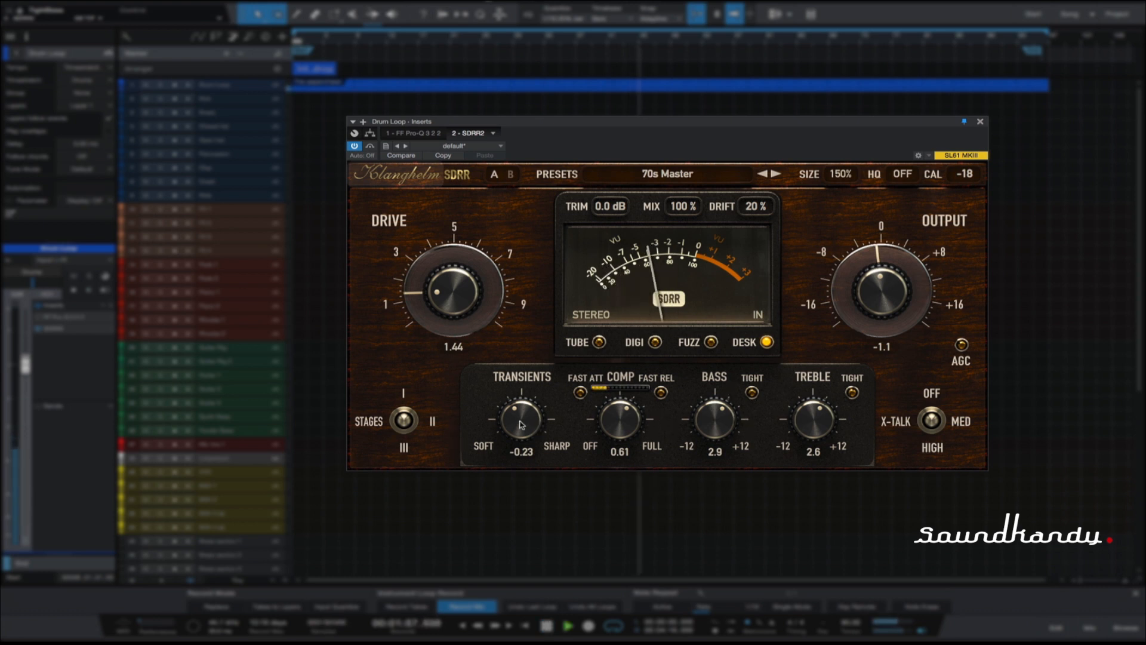
left_click_drag(528, 425, 521, 359)
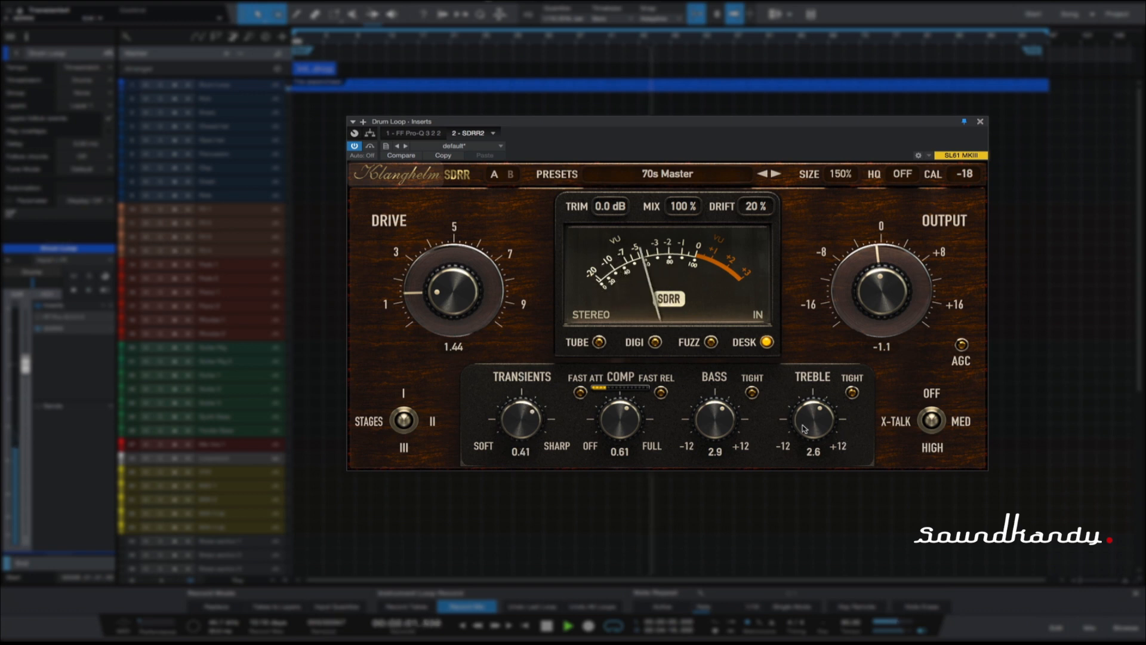
left_click_drag(813, 412, 809, 362)
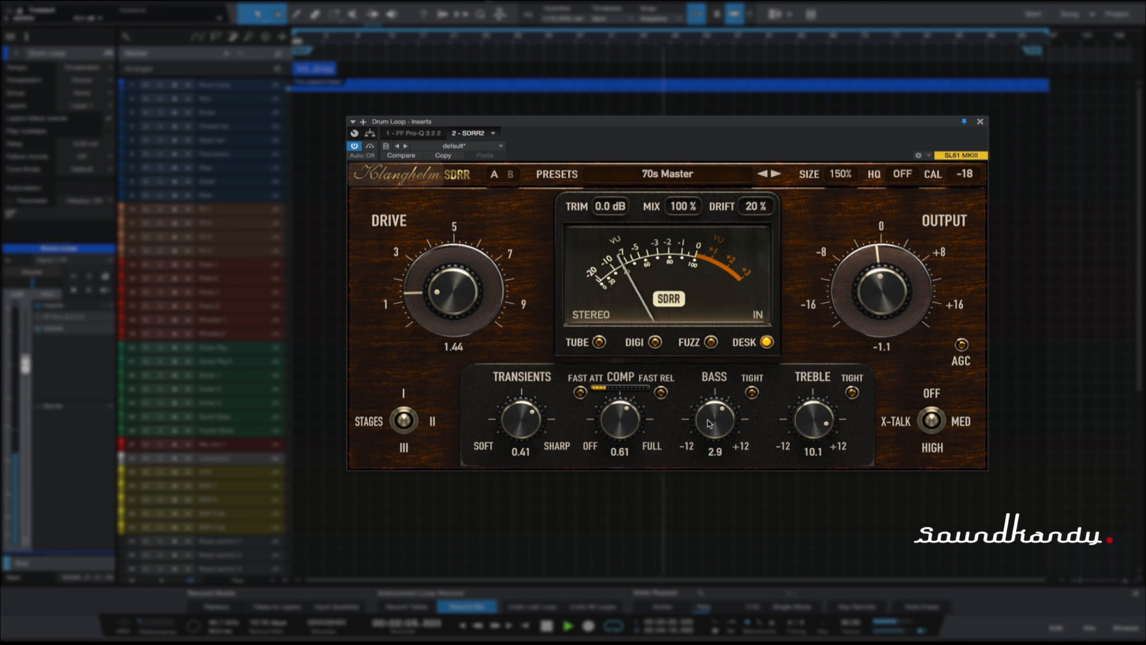
left_click_drag(710, 424, 712, 406)
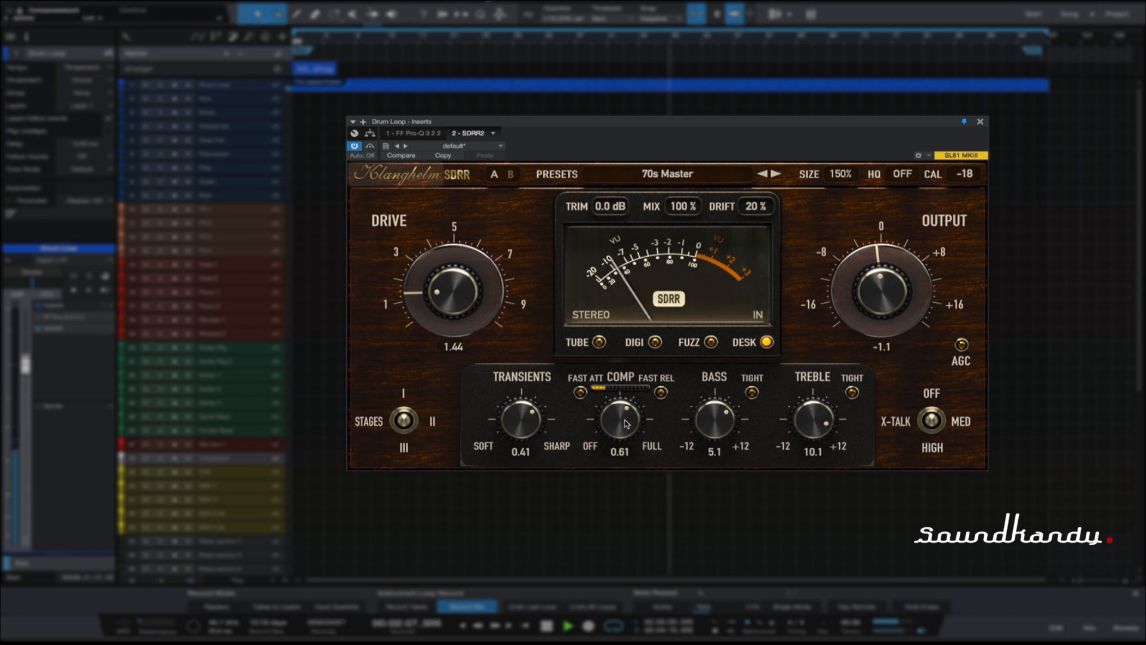
left_click_drag(625, 424, 631, 461)
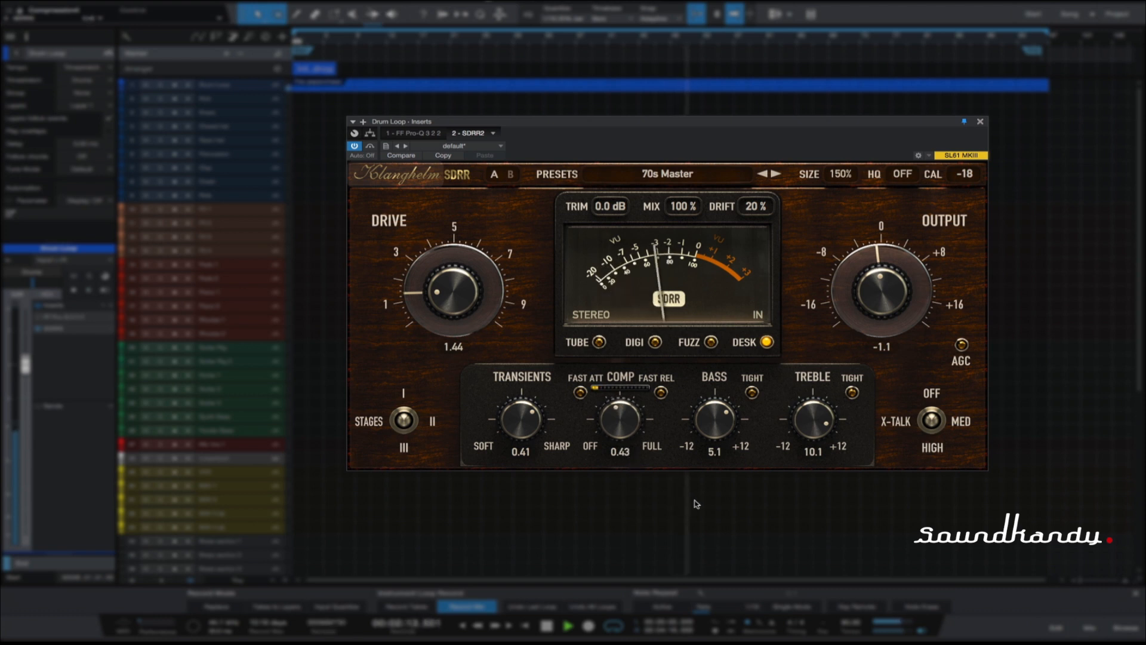
left_click_drag(714, 441, 715, 421)
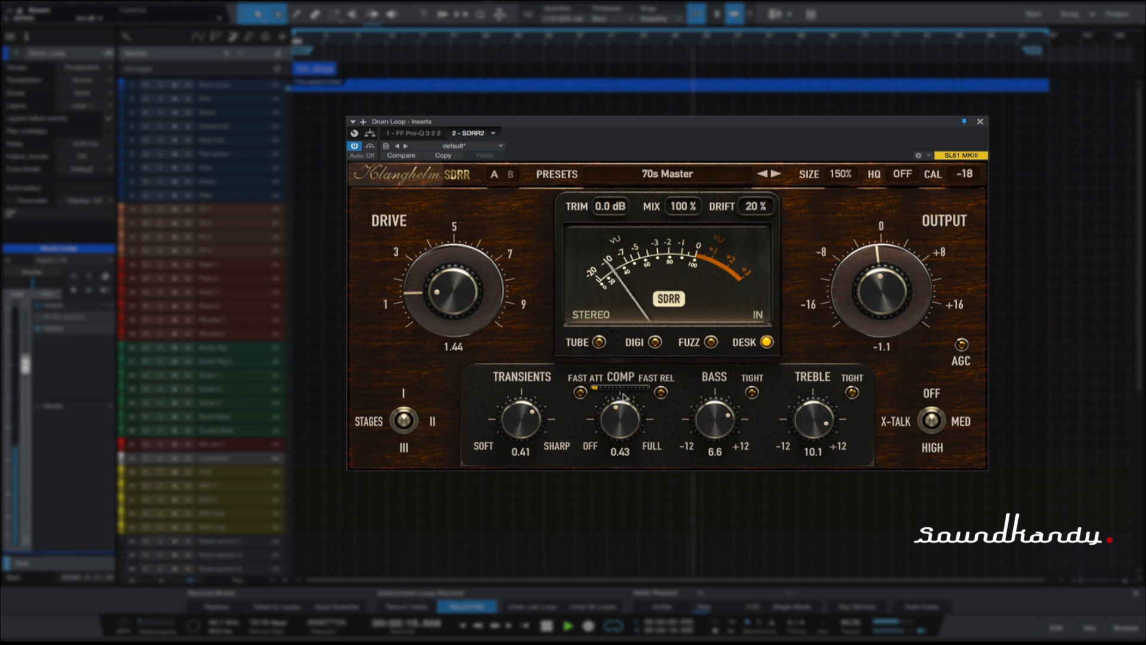
Raise the Desk mode's drive to about 2.81 and its output to about 3.2
left_click_drag(465, 293, 461, 263)
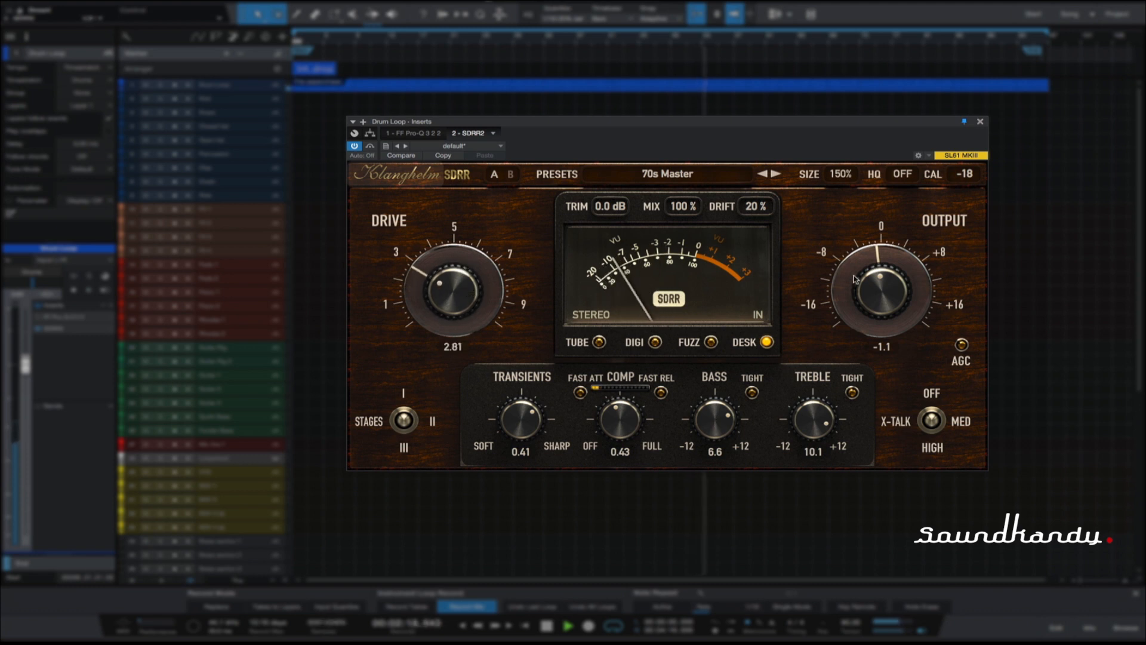
left_click_drag(870, 287, 871, 269)
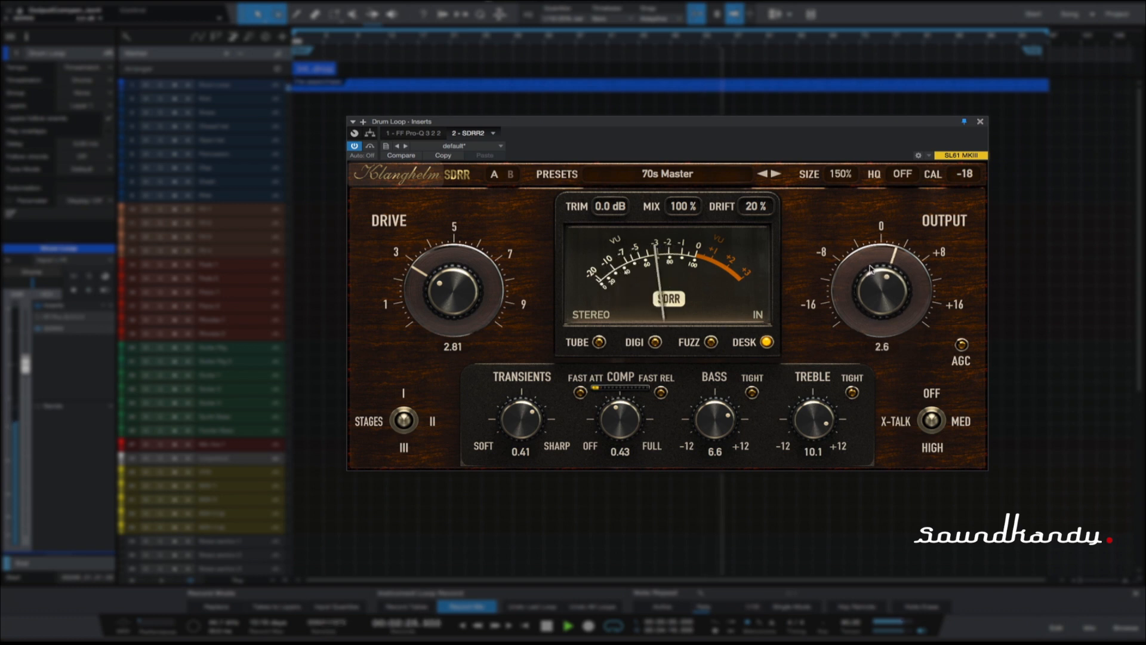
left_click_drag(870, 275, 870, 272)
Fine-tune treble to about 10.7, bass to about 7.0 and compression to about 0.49, with the stages set to I
left_click_drag(825, 413, 825, 409)
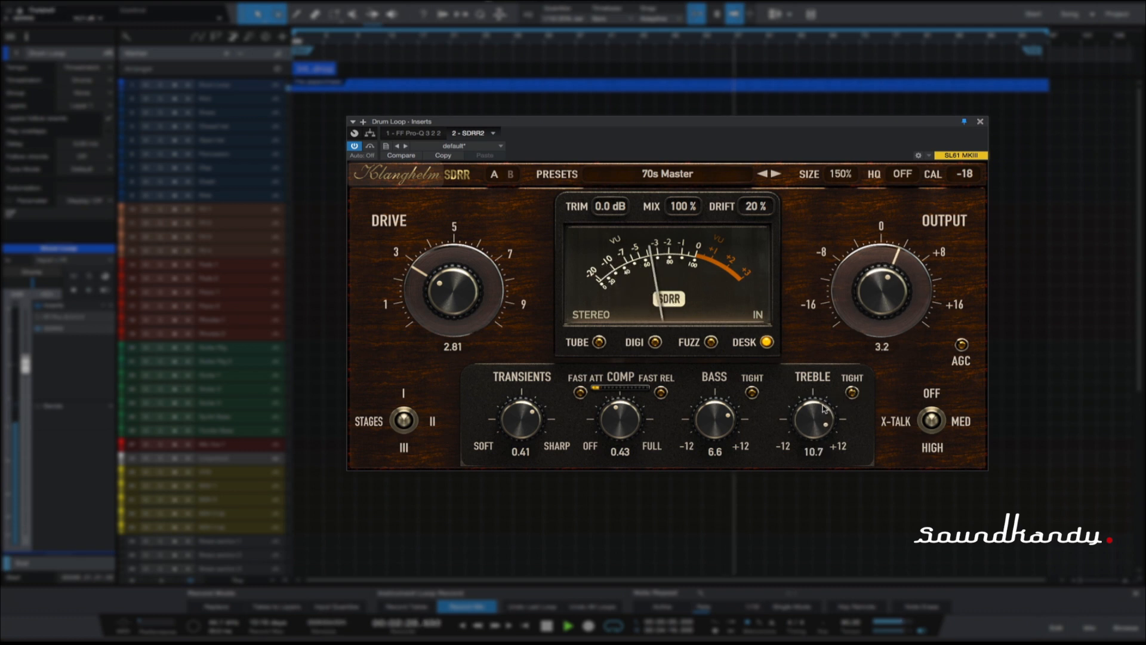
left_click_drag(717, 430, 718, 425)
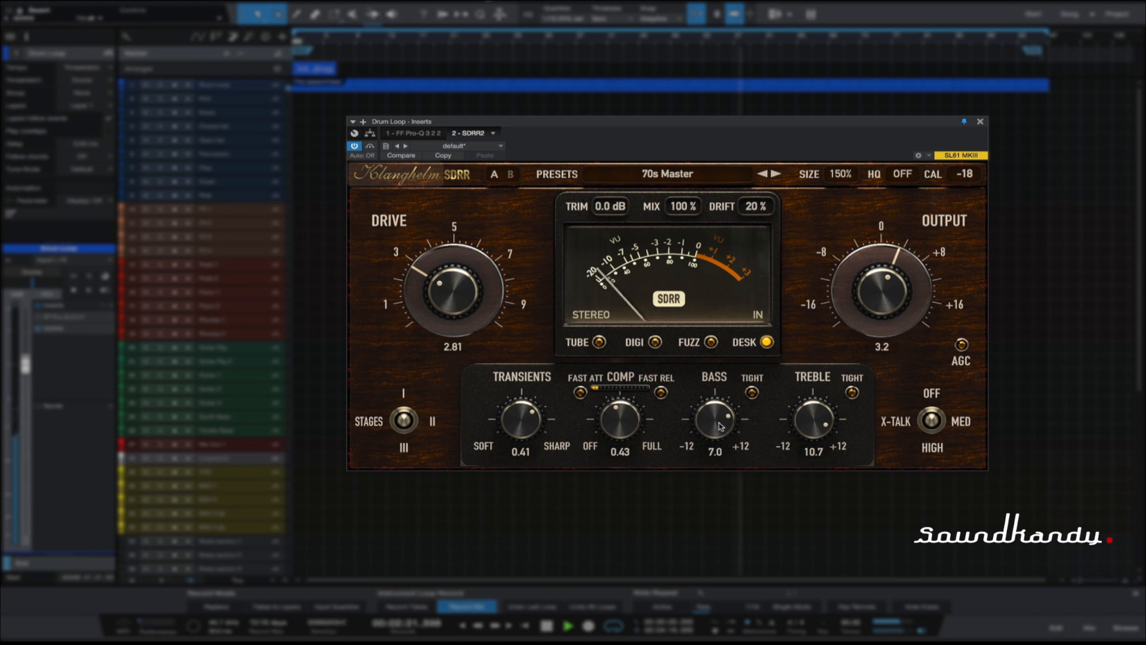
left_click_drag(523, 425, 526, 426)
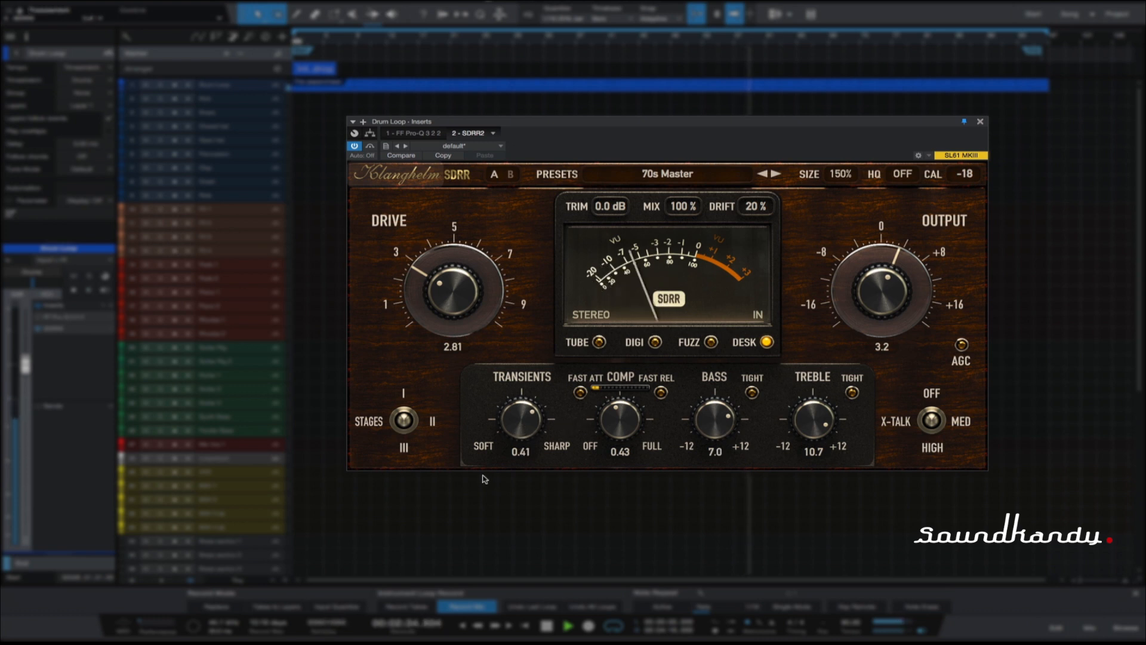
left_click(407, 421)
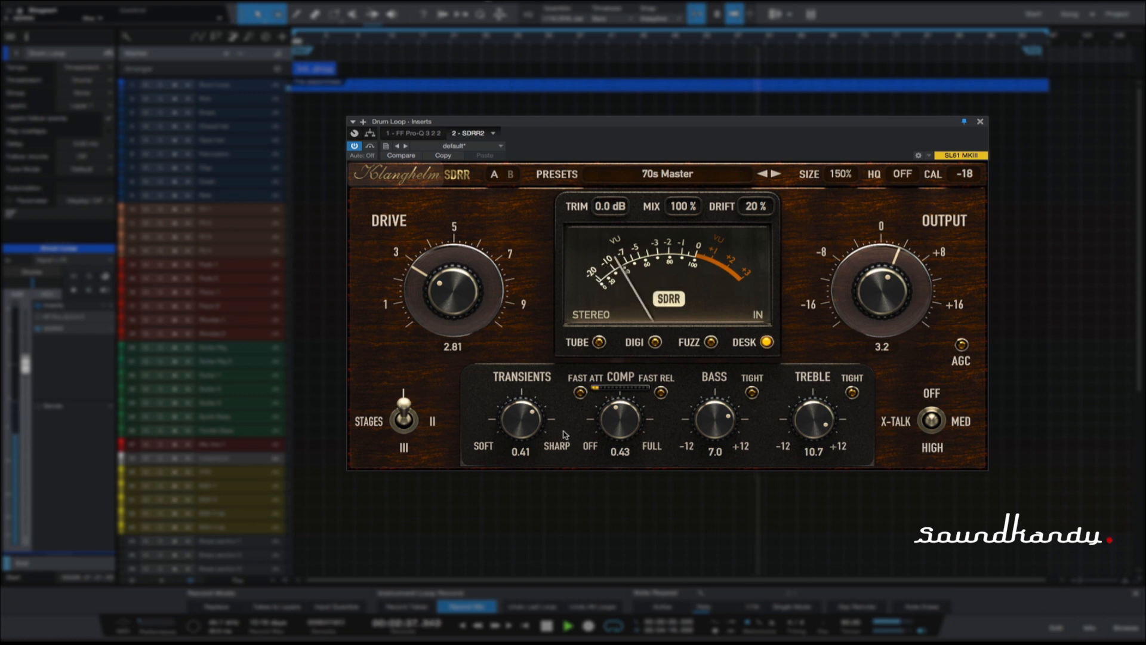
left_click_drag(625, 425, 623, 418)
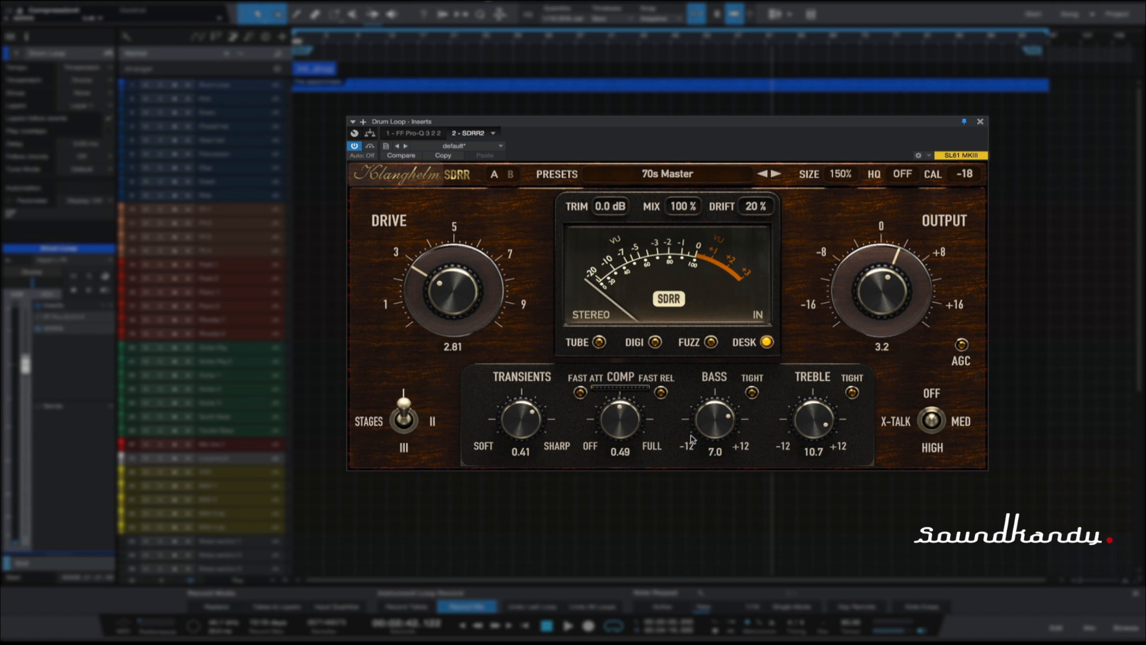
Switch to Fuzz mode and set its trim to 1.6 dB
left_click(711, 342)
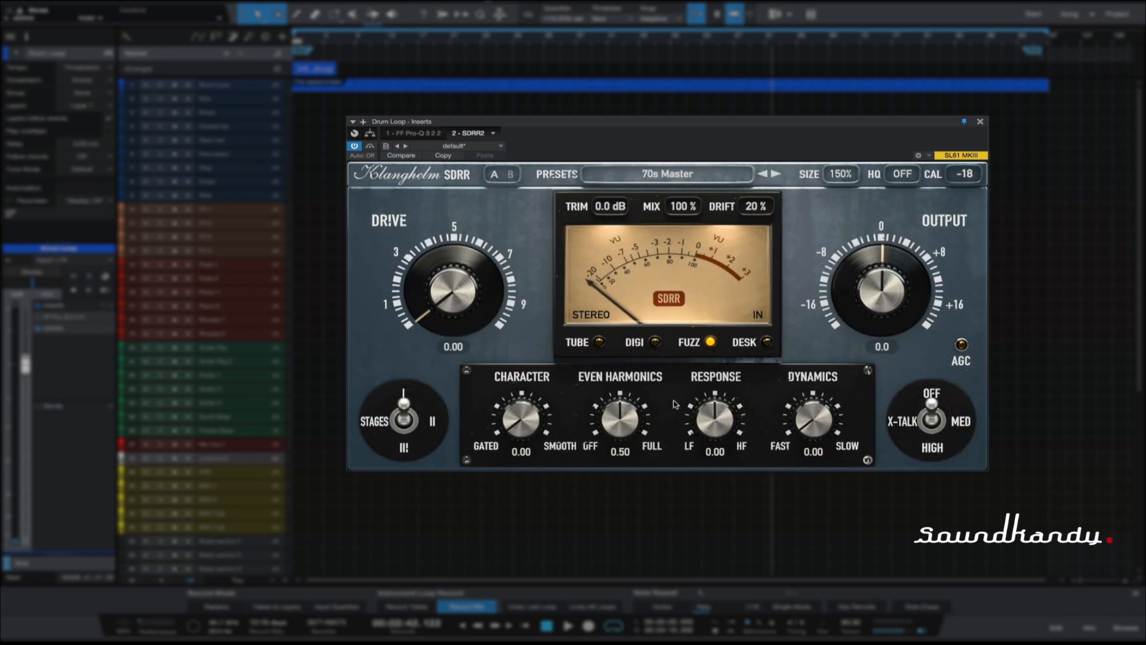
left_click(606, 203)
double_click(601, 205)
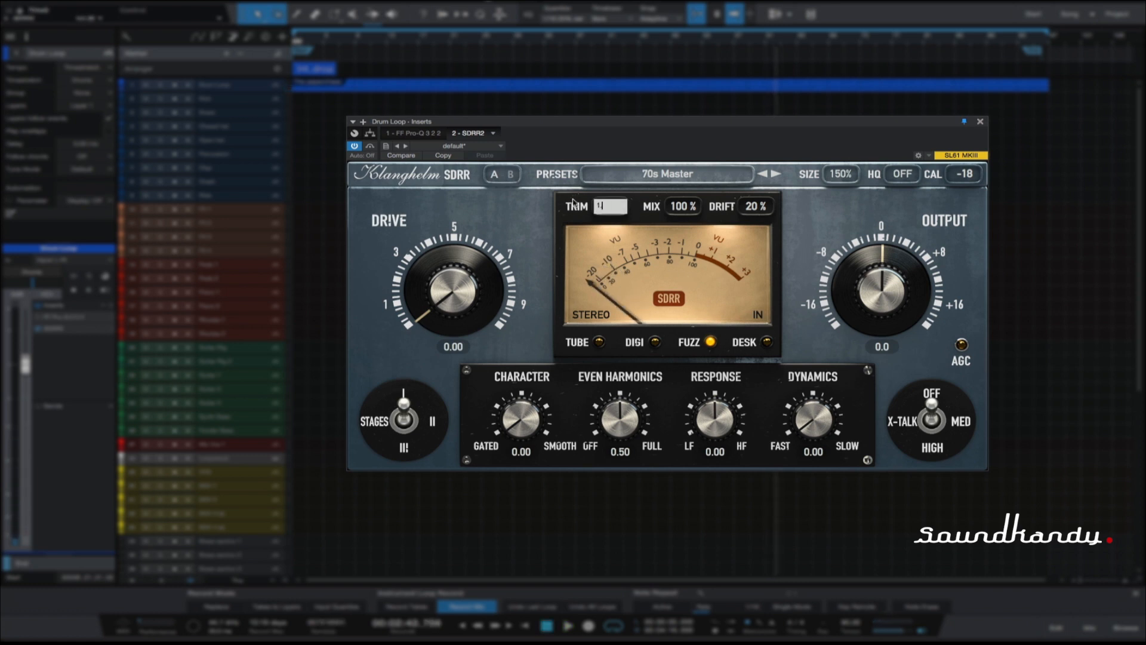
type("1.6")
key("Return")
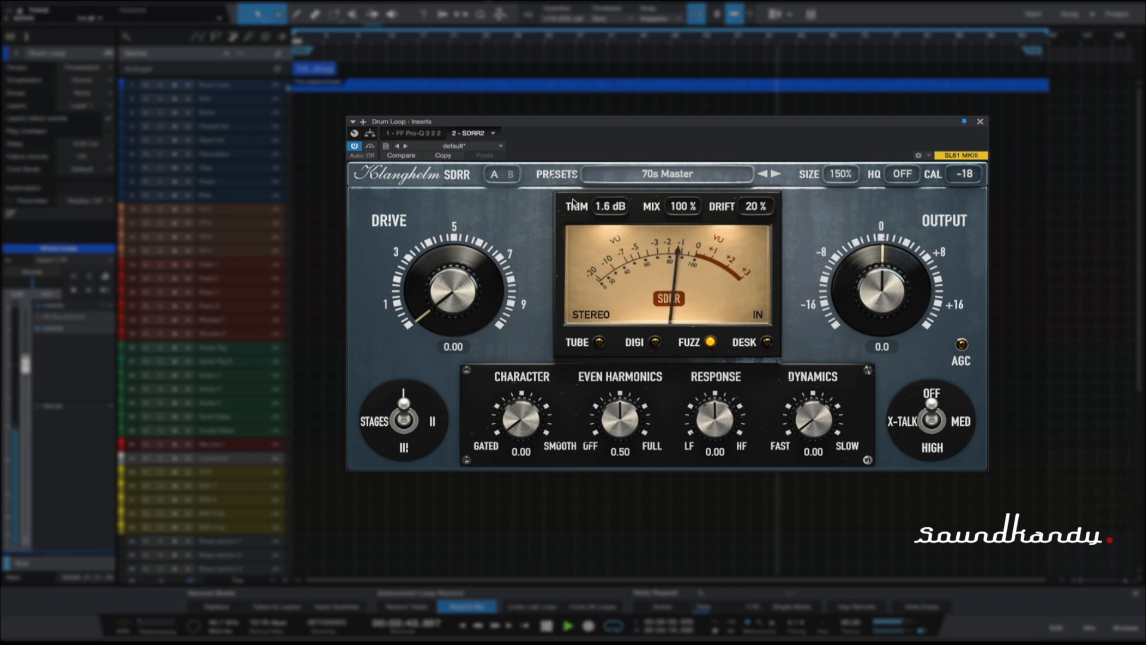
Set the Fuzz mode's drive to about 2.62, character to about 0.71, even harmonics to 0.66, response to 0.65 and dynamics to 0.38
left_click_drag(480, 253, 437, 252)
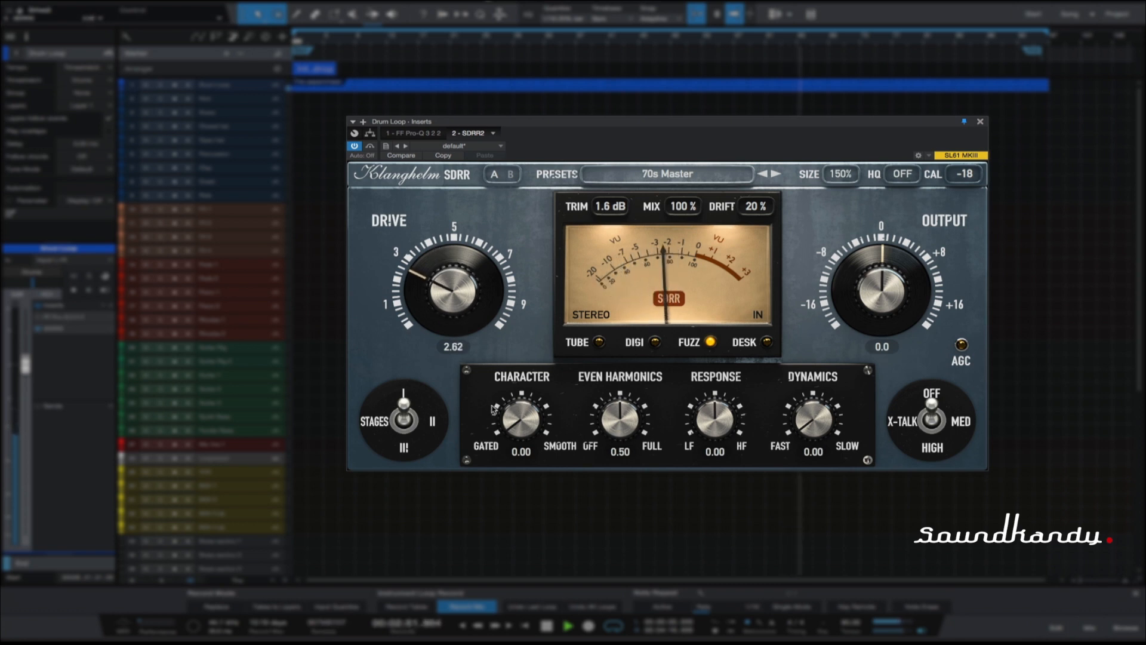
left_click_drag(502, 401, 512, 285)
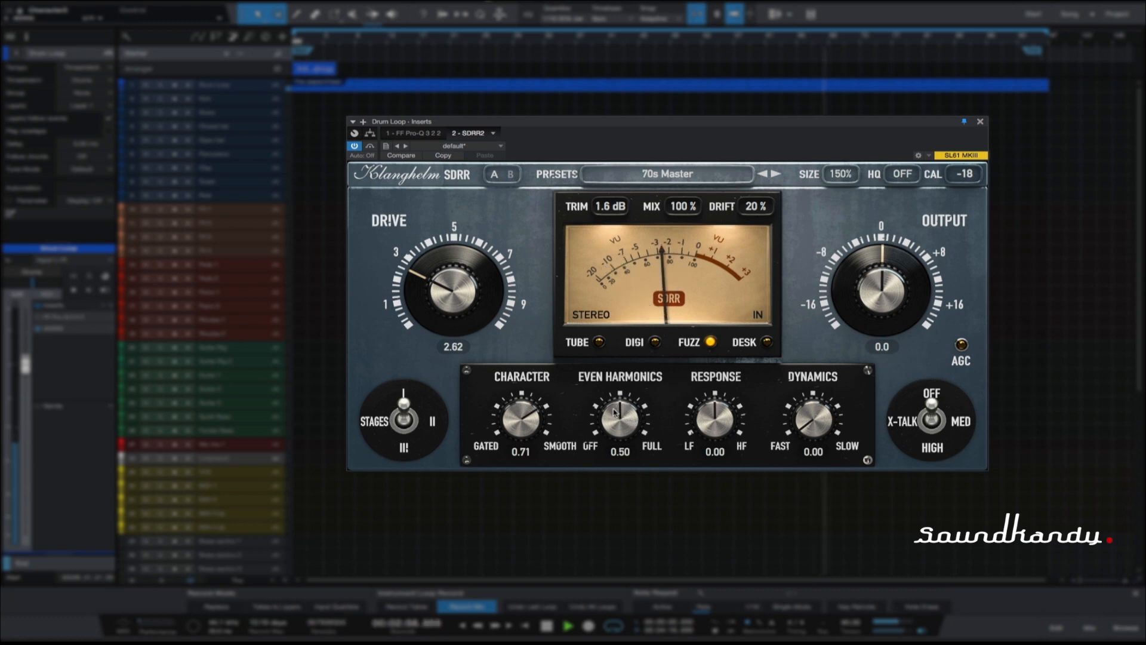
left_click_drag(615, 412, 619, 384)
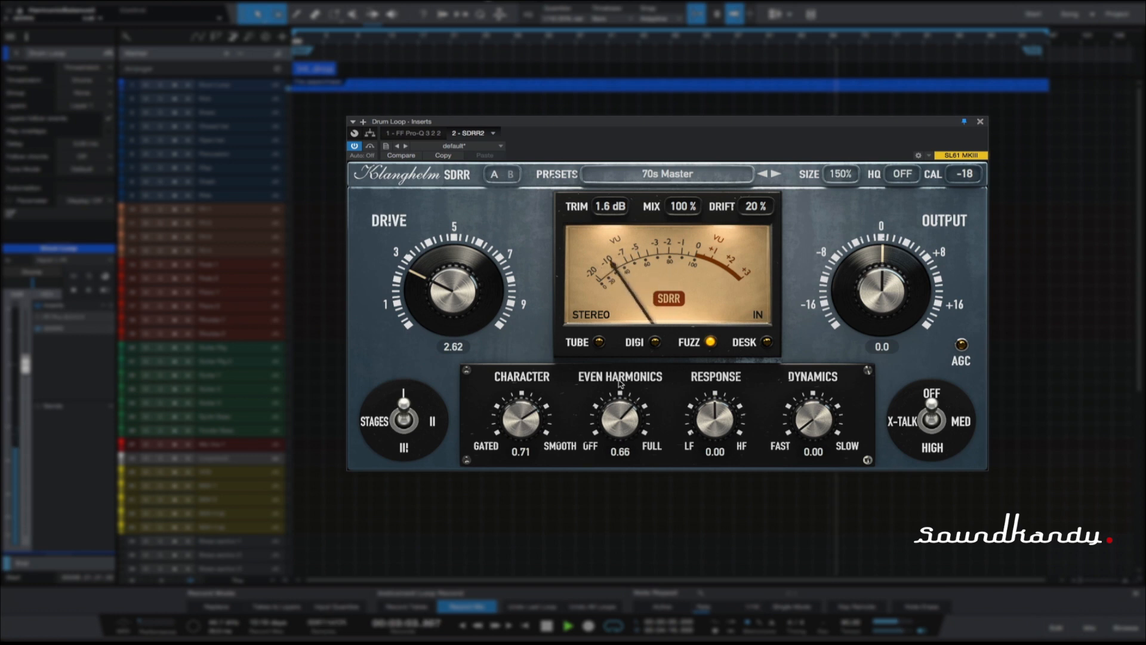
left_click_drag(709, 432, 704, 359)
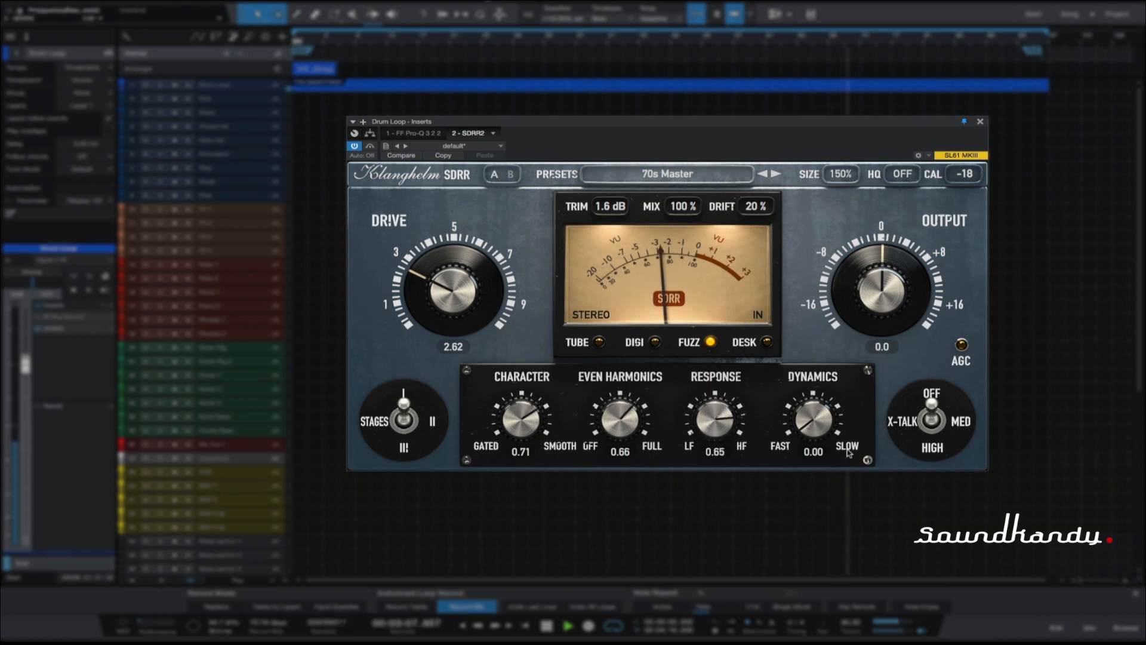
left_click_drag(804, 412, 812, 352)
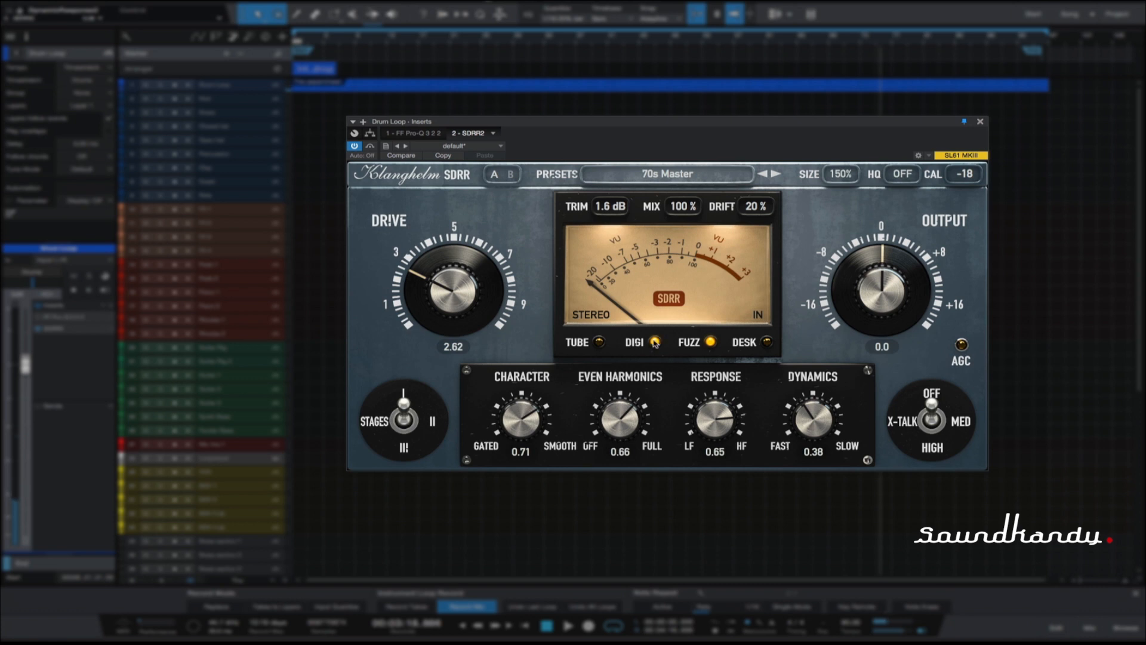
Switch to Digi mode, start the drum loop playing and set the mode's trim to 1.6 dB
left_click(666, 305)
key("space")
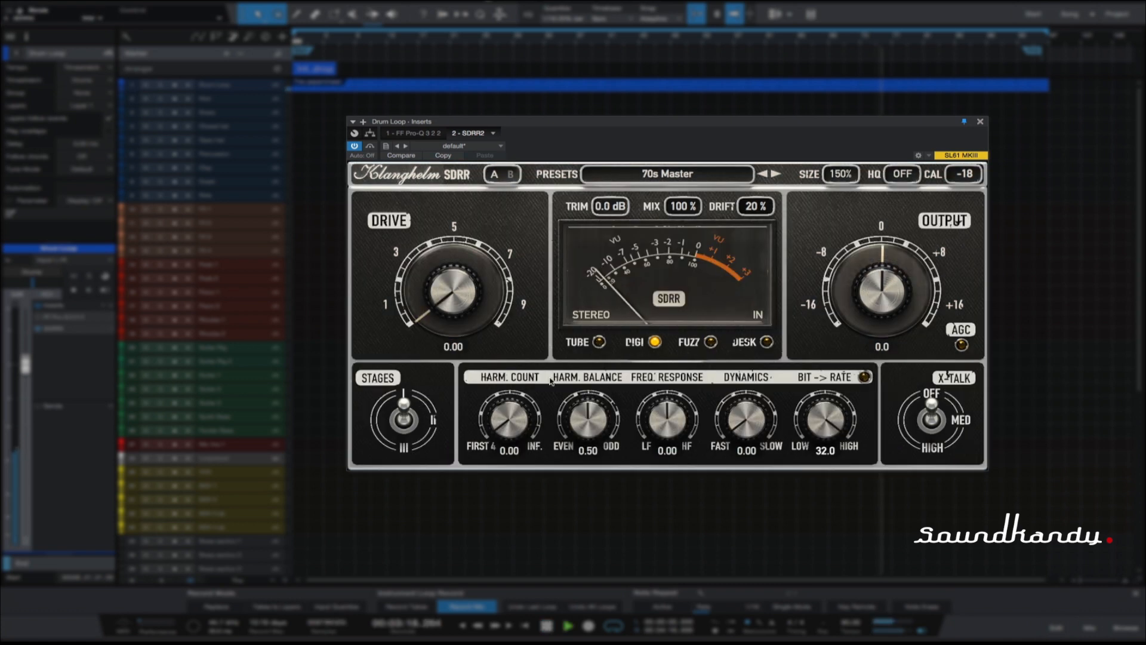
left_click(616, 205)
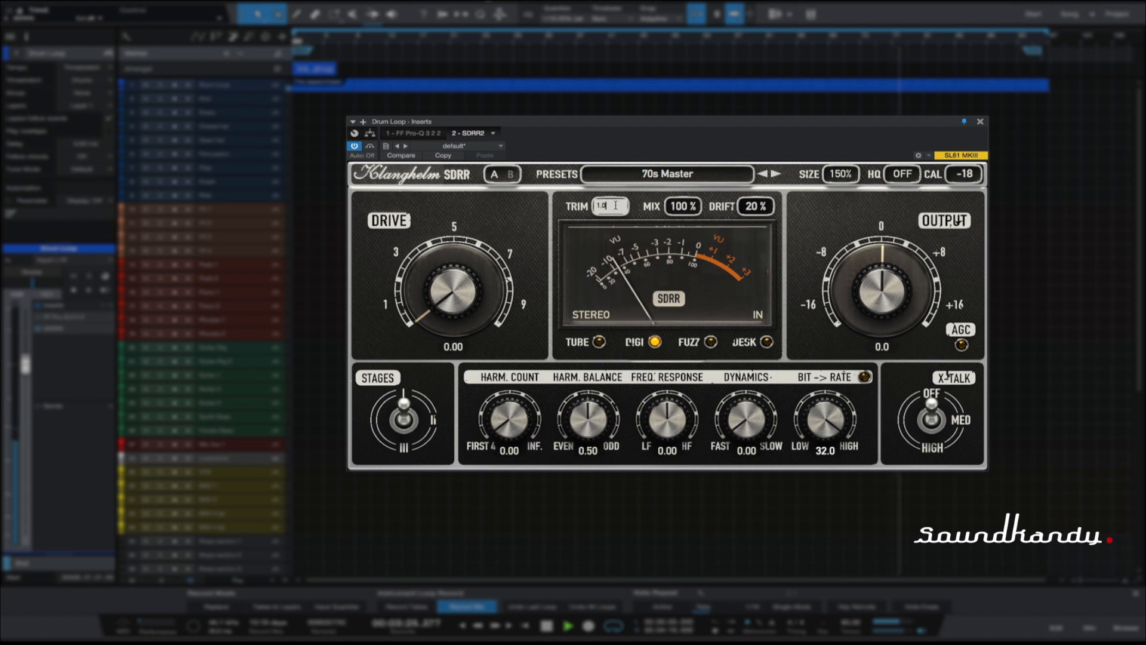
key("Return")
left_click(617, 206)
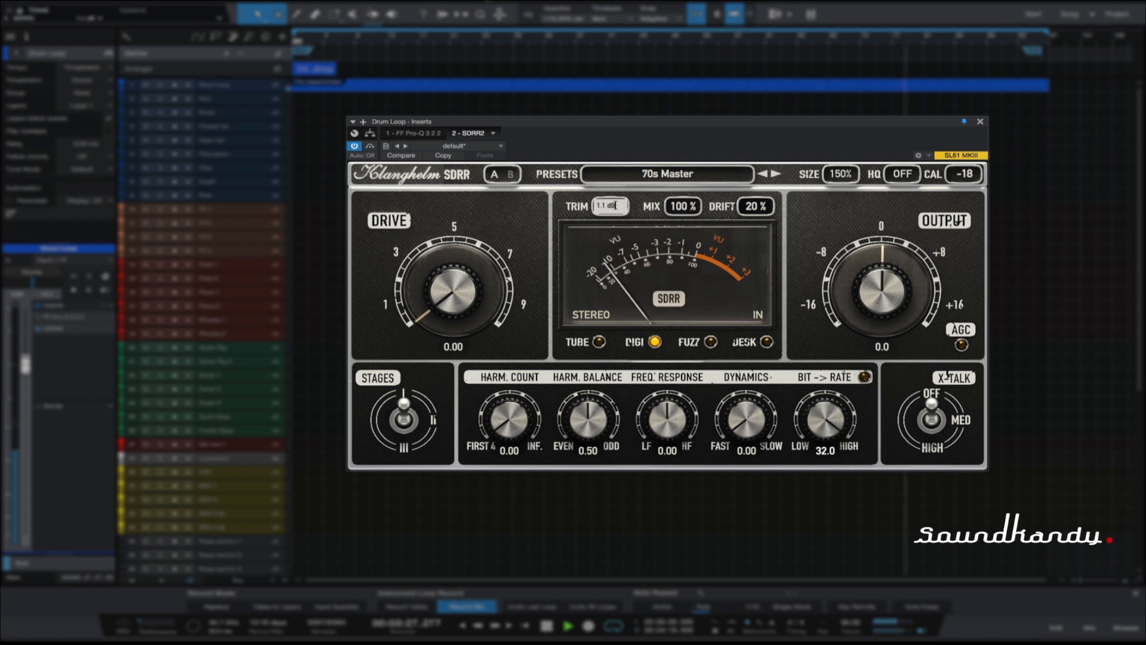
type("1")
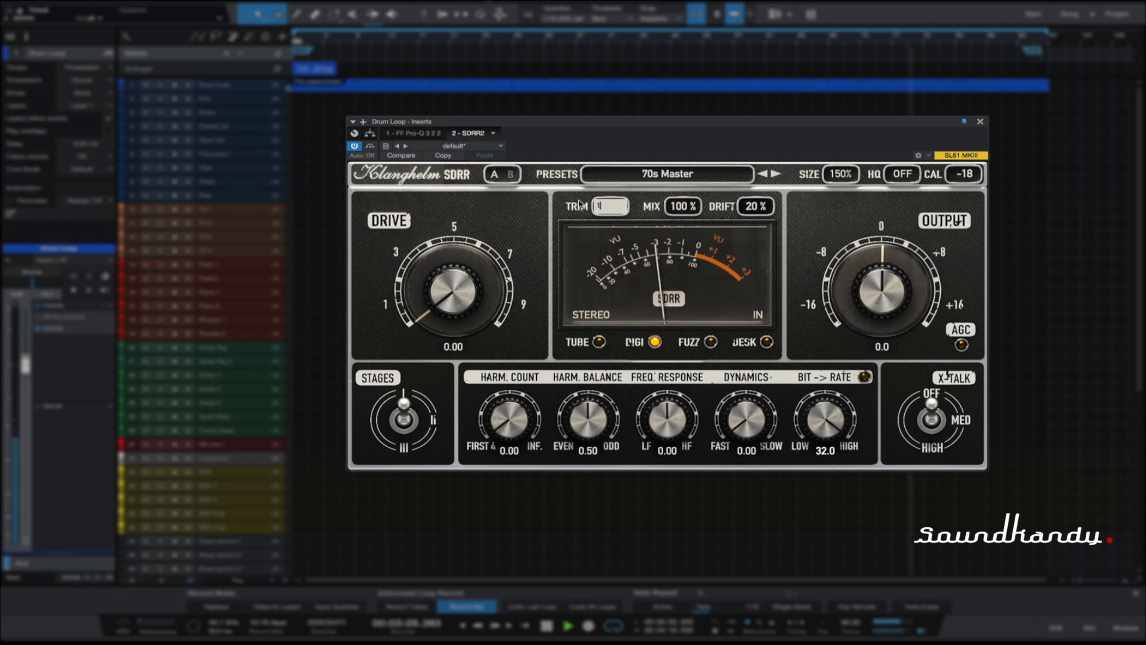
type(".6")
key("Return")
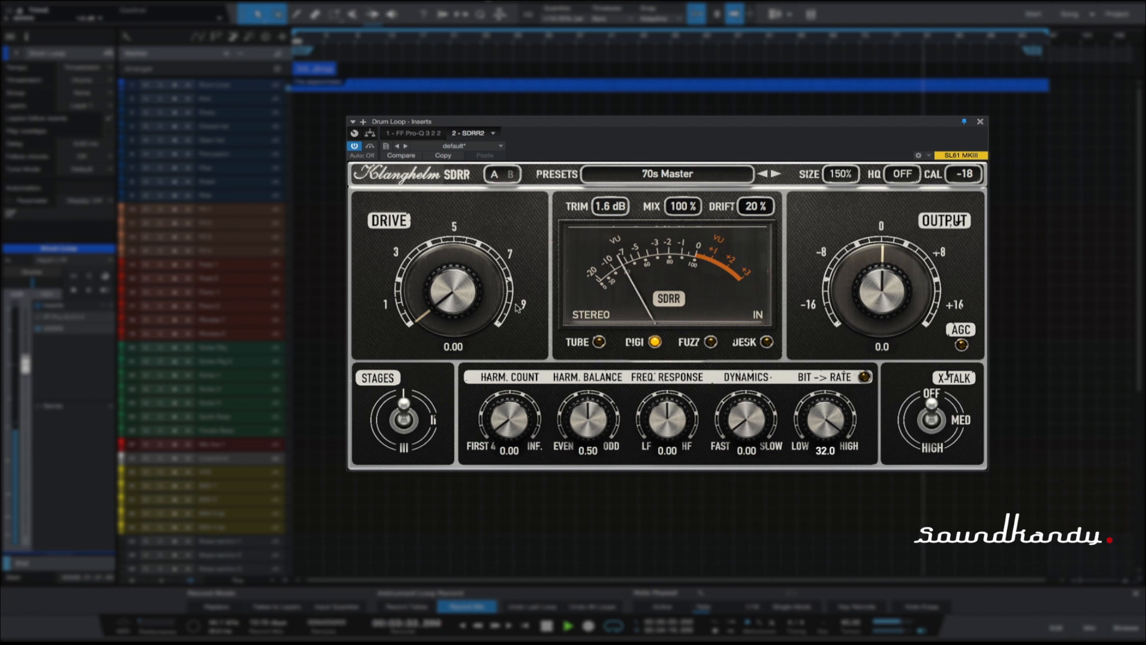
Set the Digi mode's drive to about 2.61, frequency response to 0.64, dynamics to 0.48 and harmonic count to 0.22, ending with playback stopped
left_click_drag(440, 297, 444, 258)
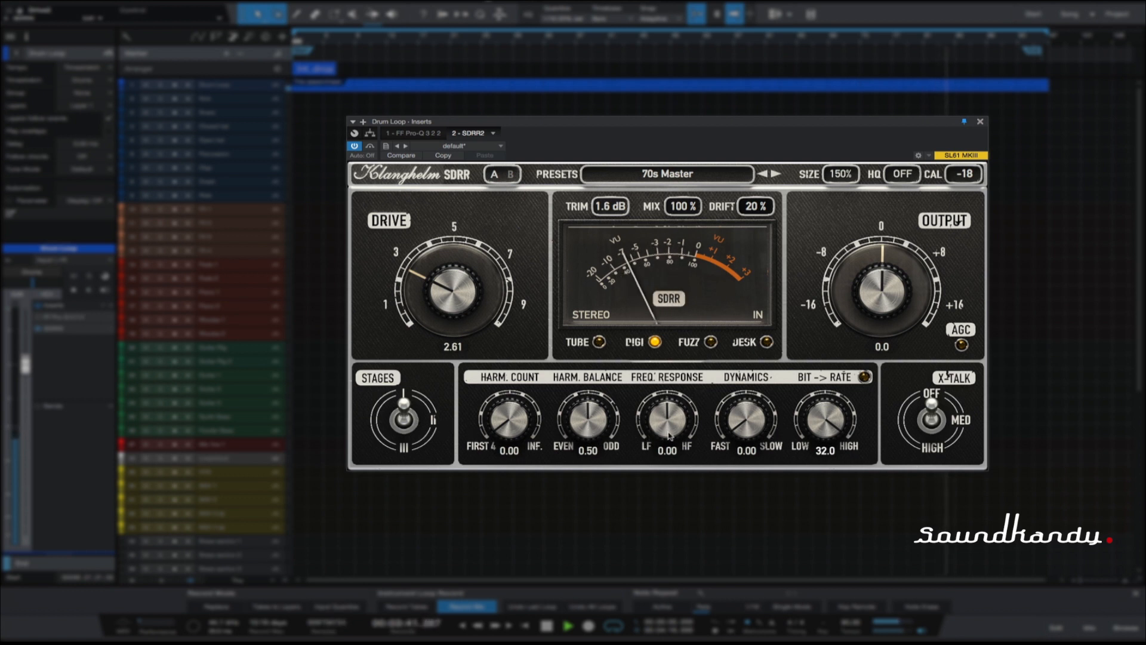
left_click_drag(661, 424, 731, 329)
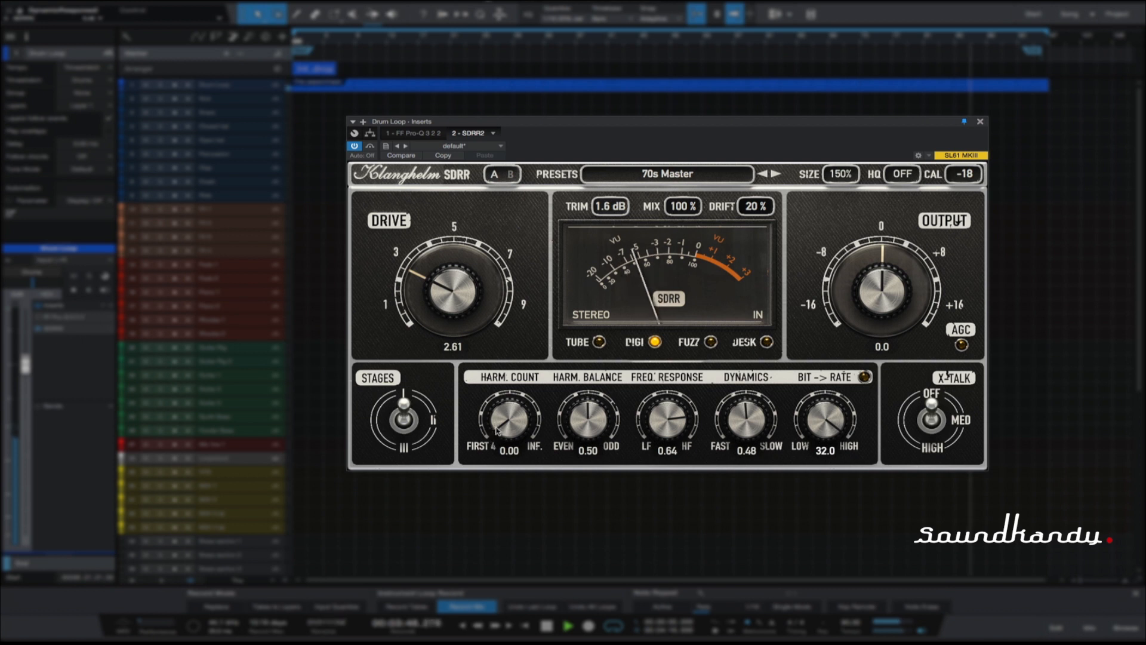
left_click_drag(496, 432, 493, 387)
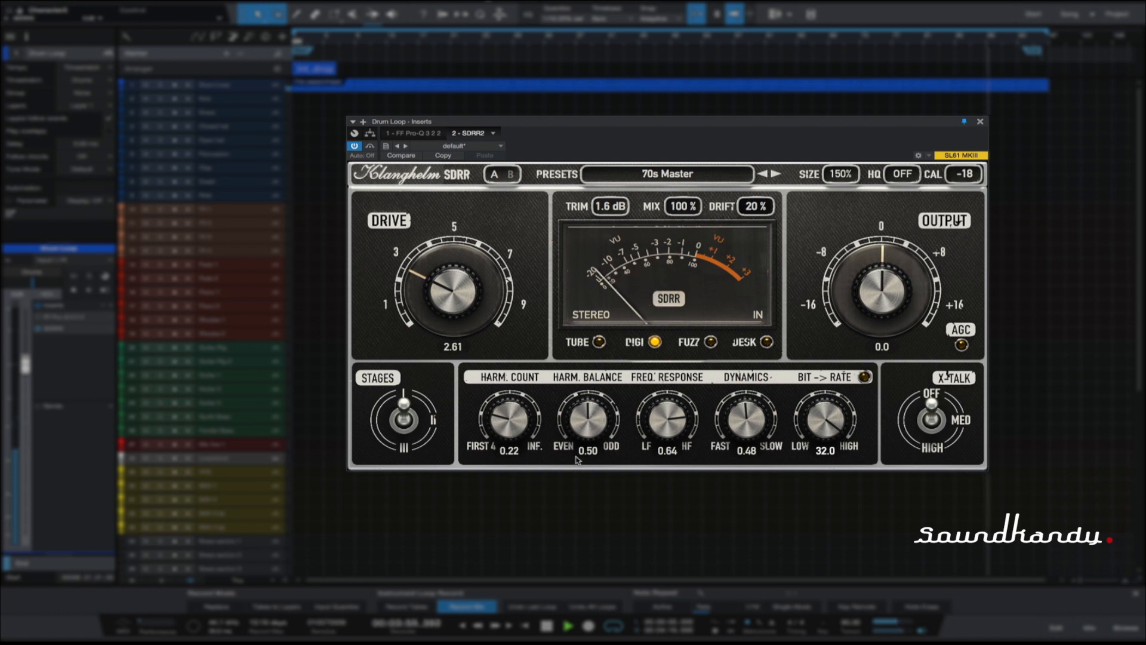
key("space")
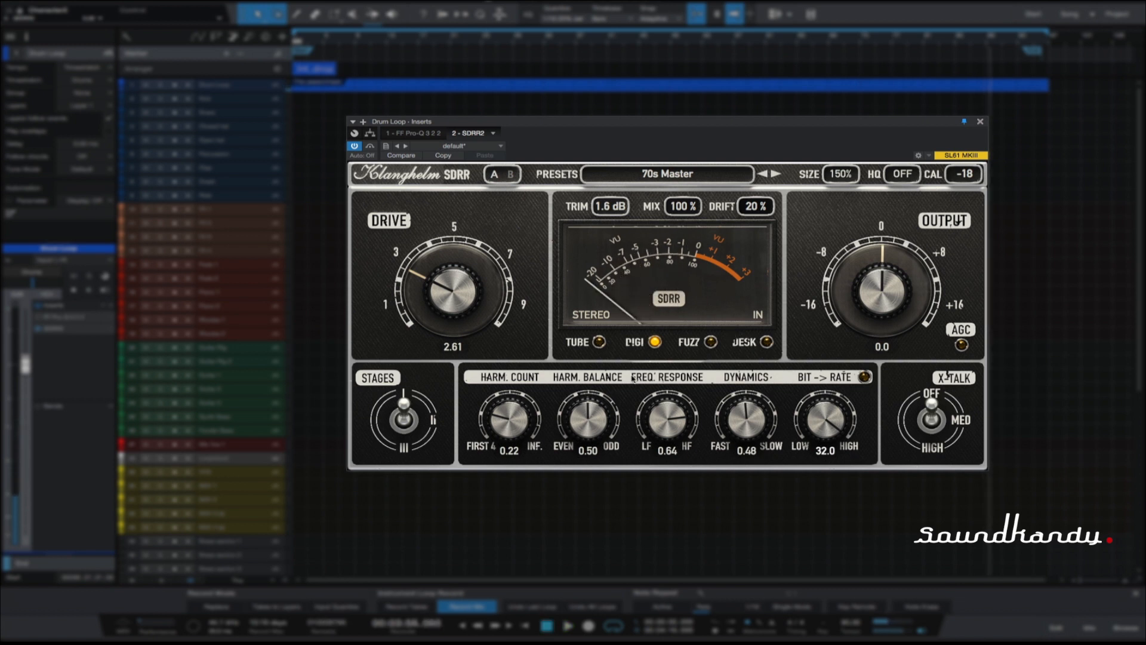
Switch to Desk mode and set its output to about 3.3 with AGC enabled, auditioning the loop briefly
left_click(766, 342)
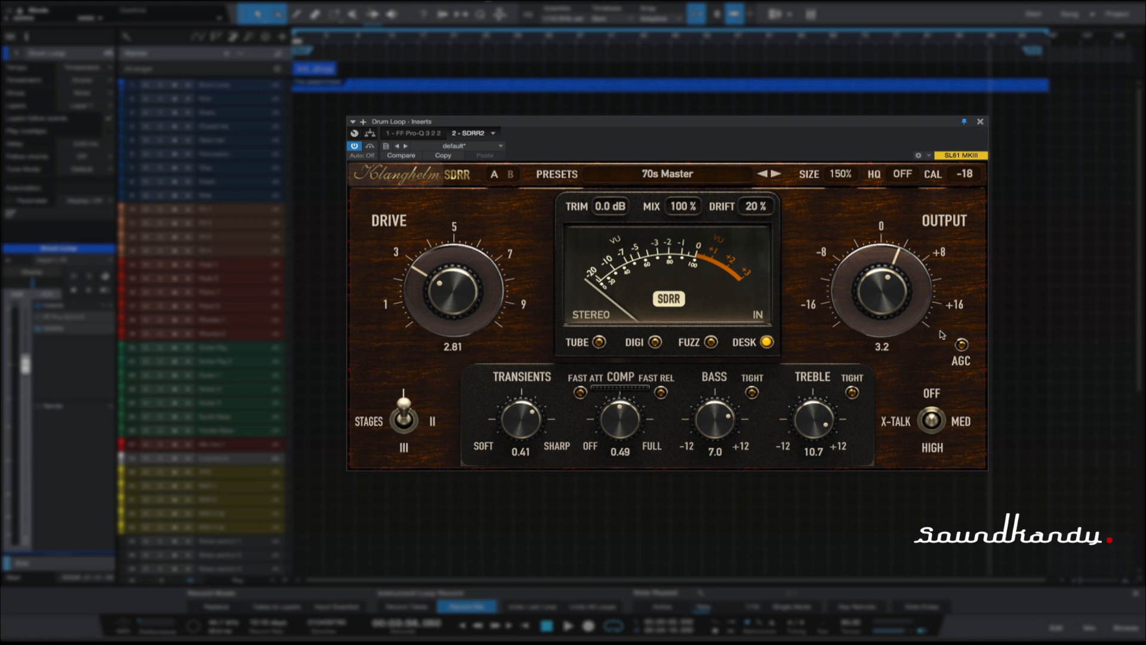
left_click_drag(879, 295, 986, 346)
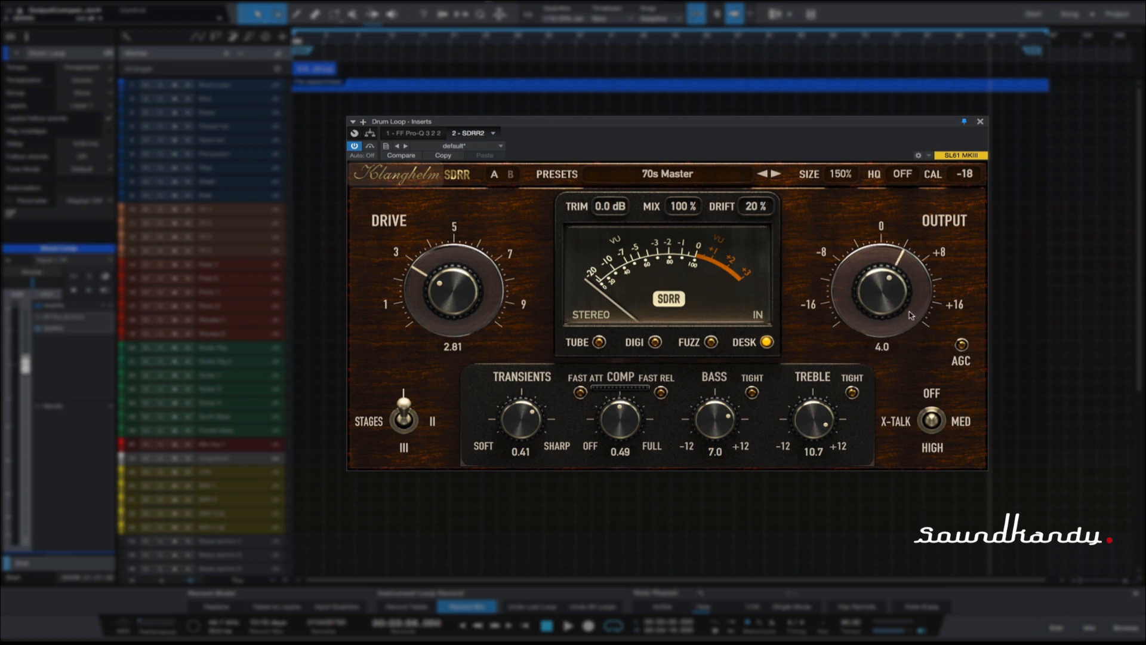
key("space")
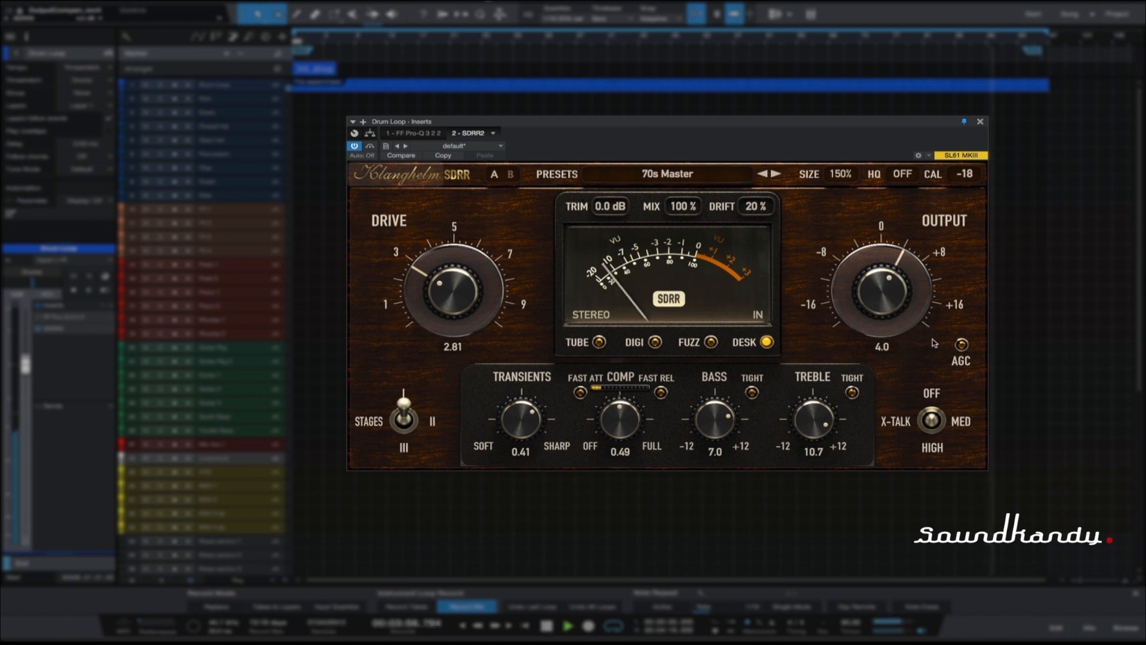
left_click_drag(897, 307, 896, 311)
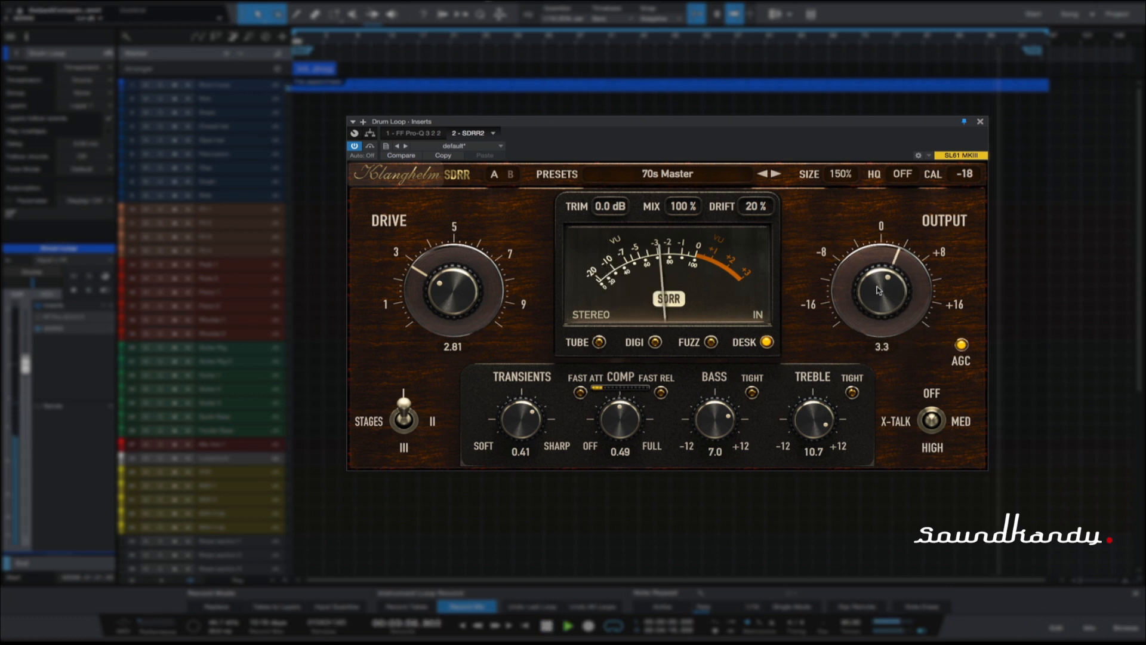
key("space")
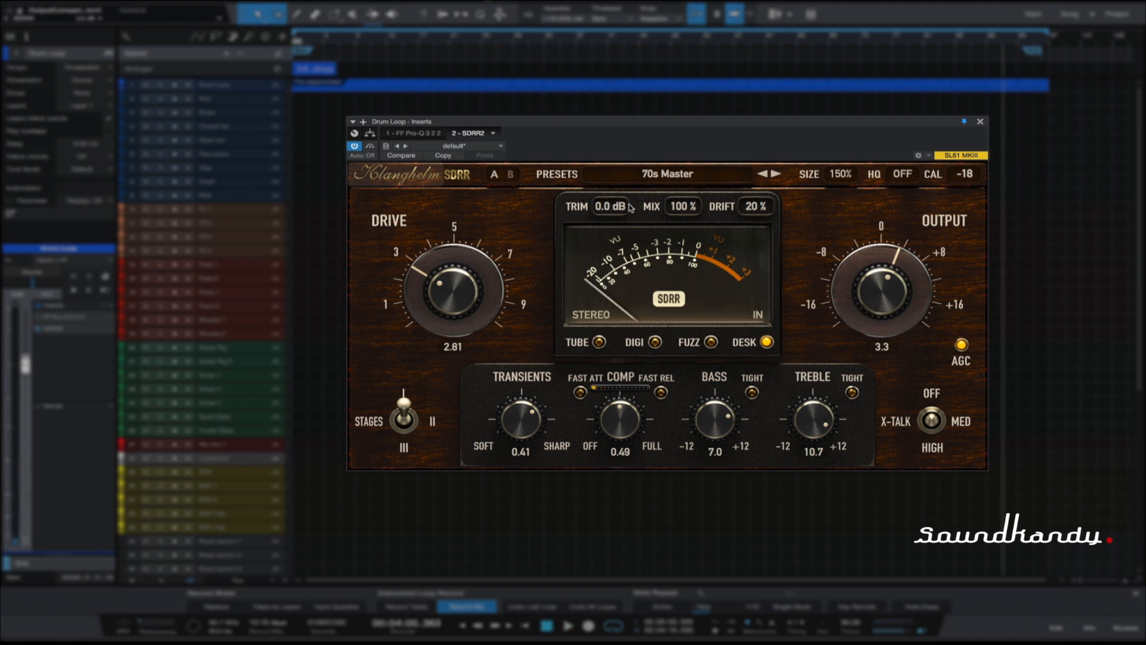
Set the Desk mode's trim to 1.6 dB and restart loop playback
double_click(611, 205)
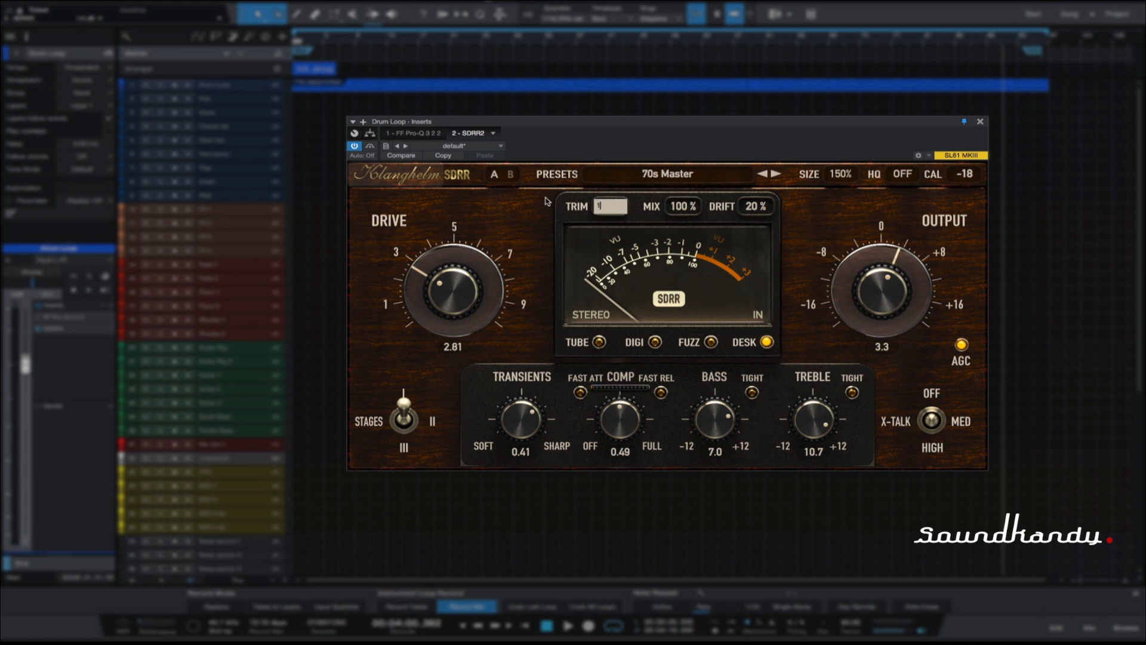
type("1.6")
key("Return")
key("space")
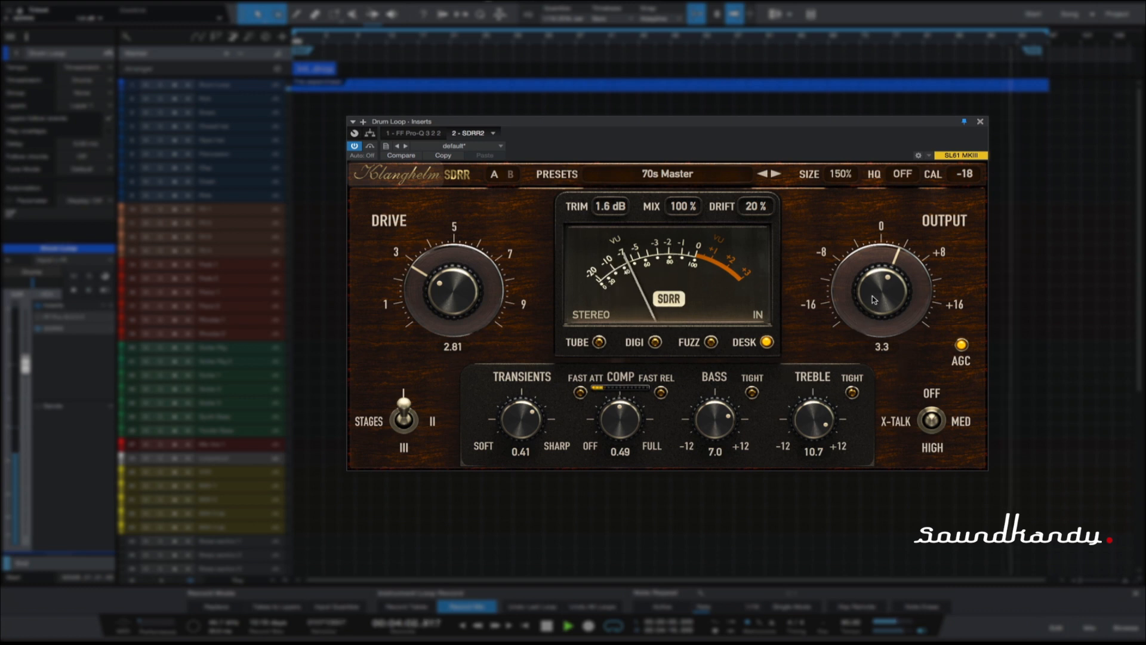
Fine-tune the Desk mode's output to about 2.5, compression to about 0.55 and transients to about 0.56
scroll(874, 304, "down", 3)
scroll(873, 304, "down", 1)
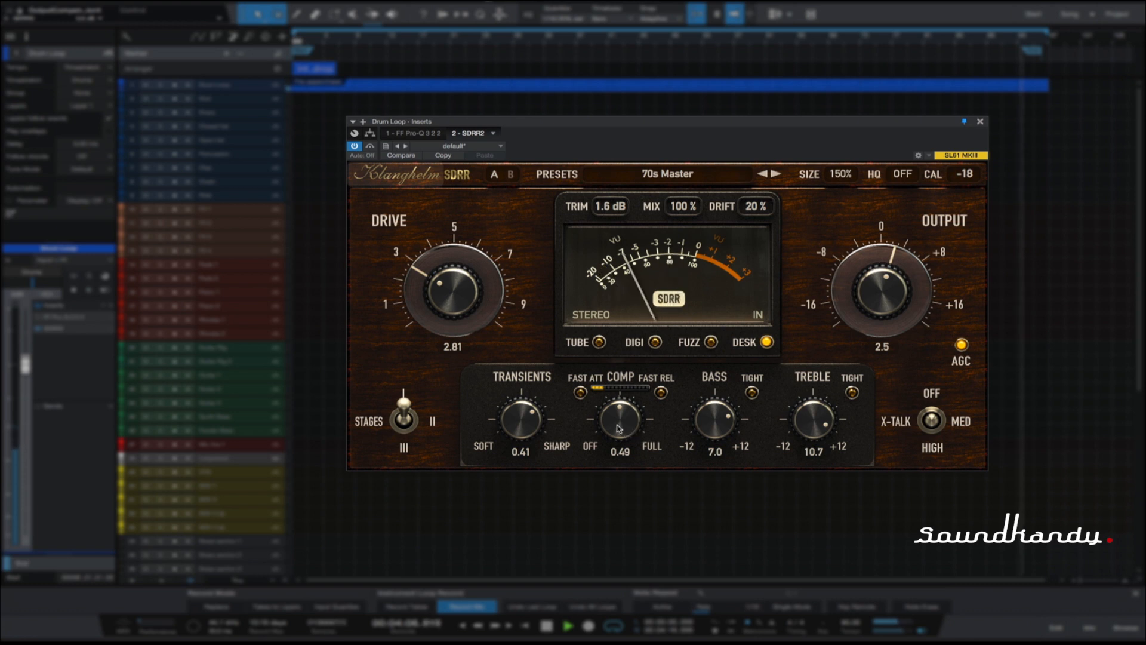
scroll(619, 421, "up", 3)
scroll(618, 422, "up", 3)
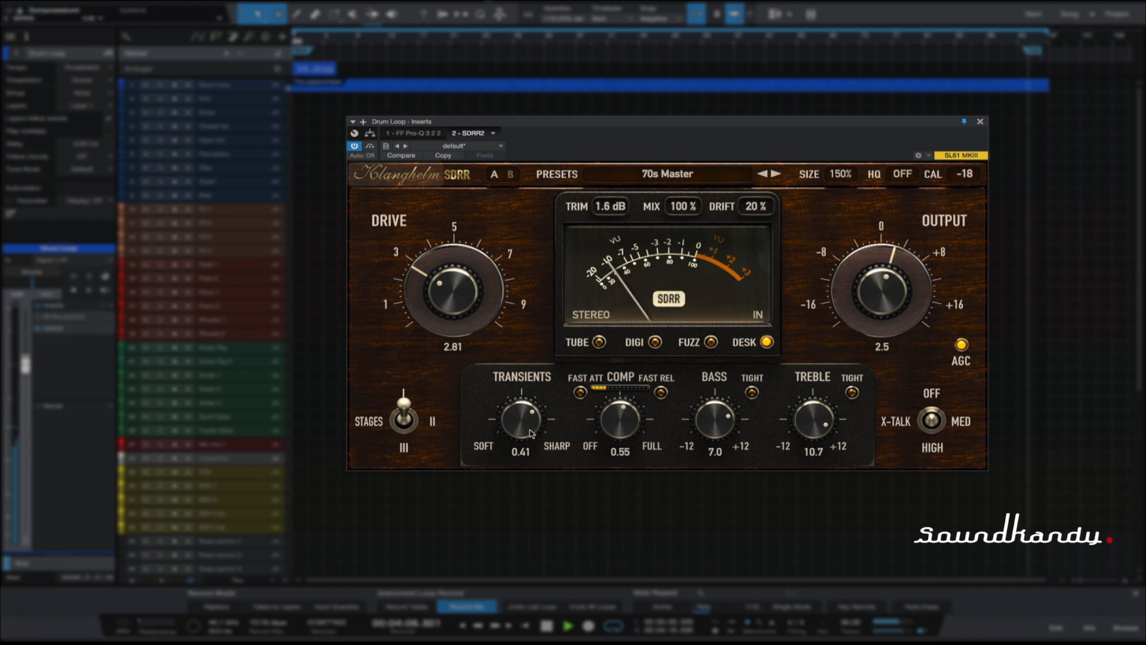
left_click_drag(530, 433, 534, 419)
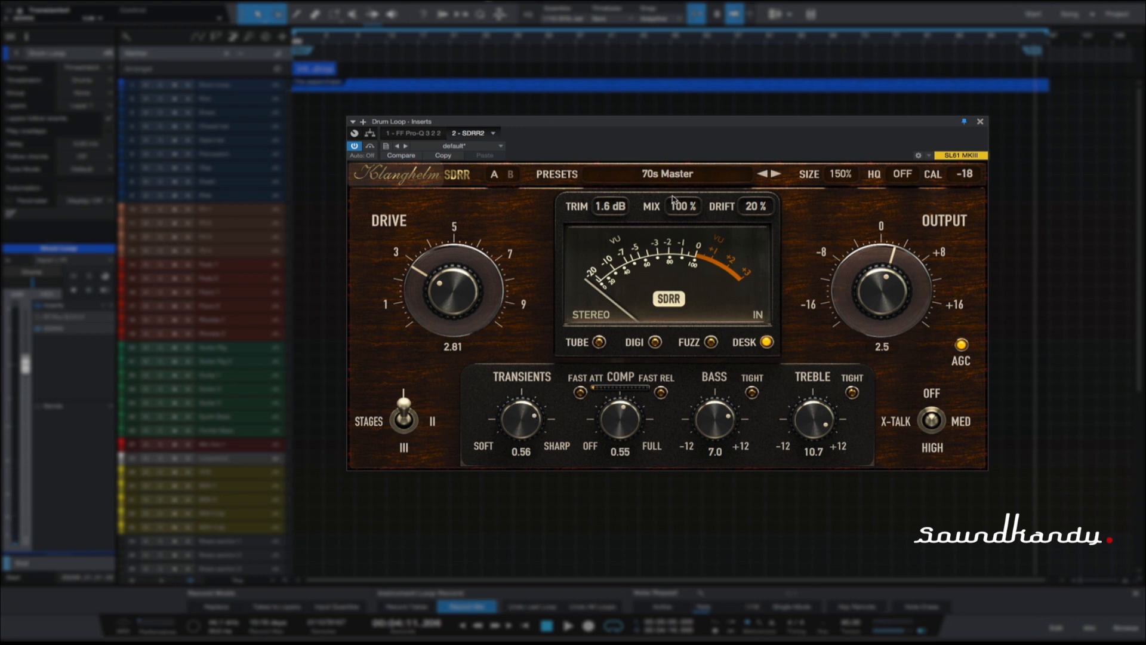
Look through the preset load and save options and the preset categories without choosing one
left_click(675, 174)
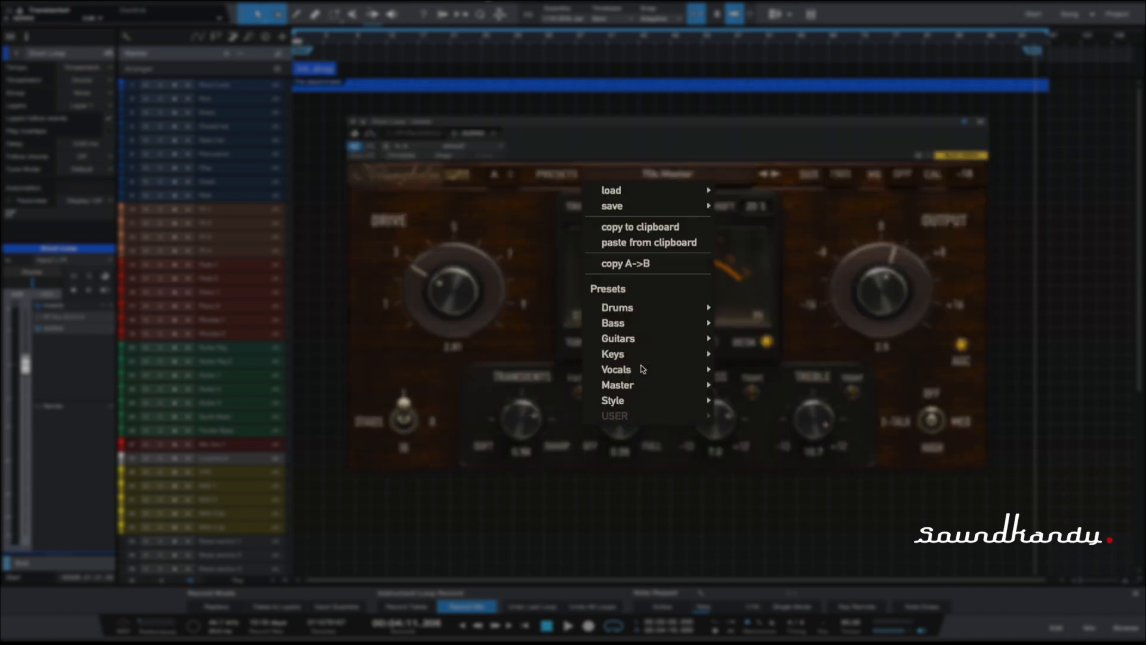
mouse_move(640, 374)
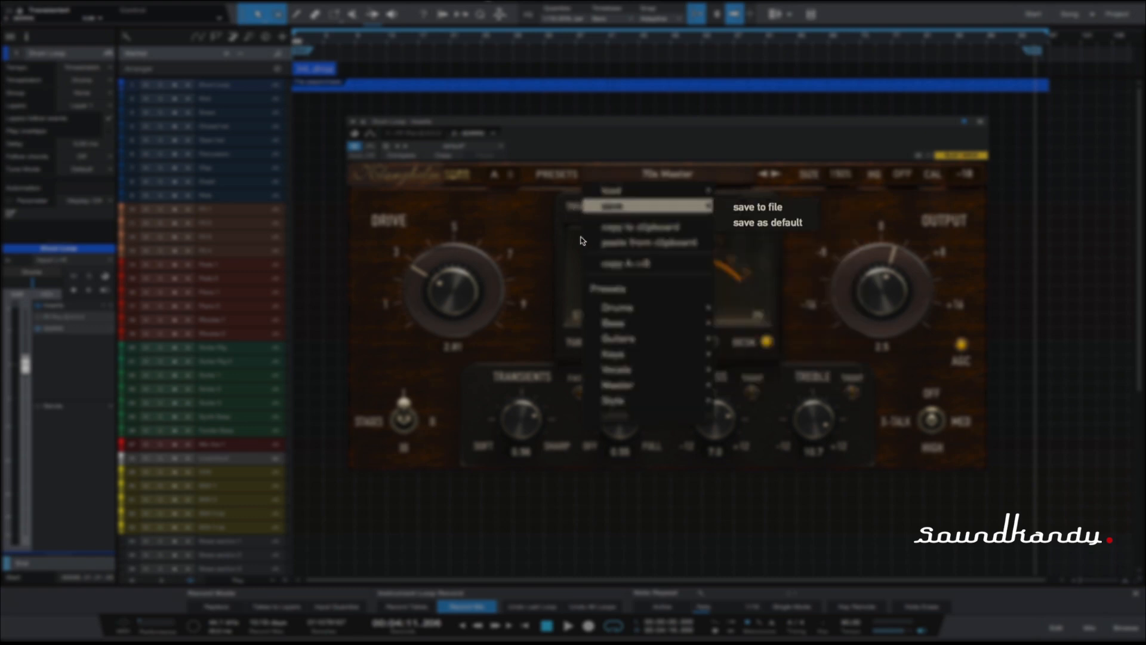
mouse_move(625, 313)
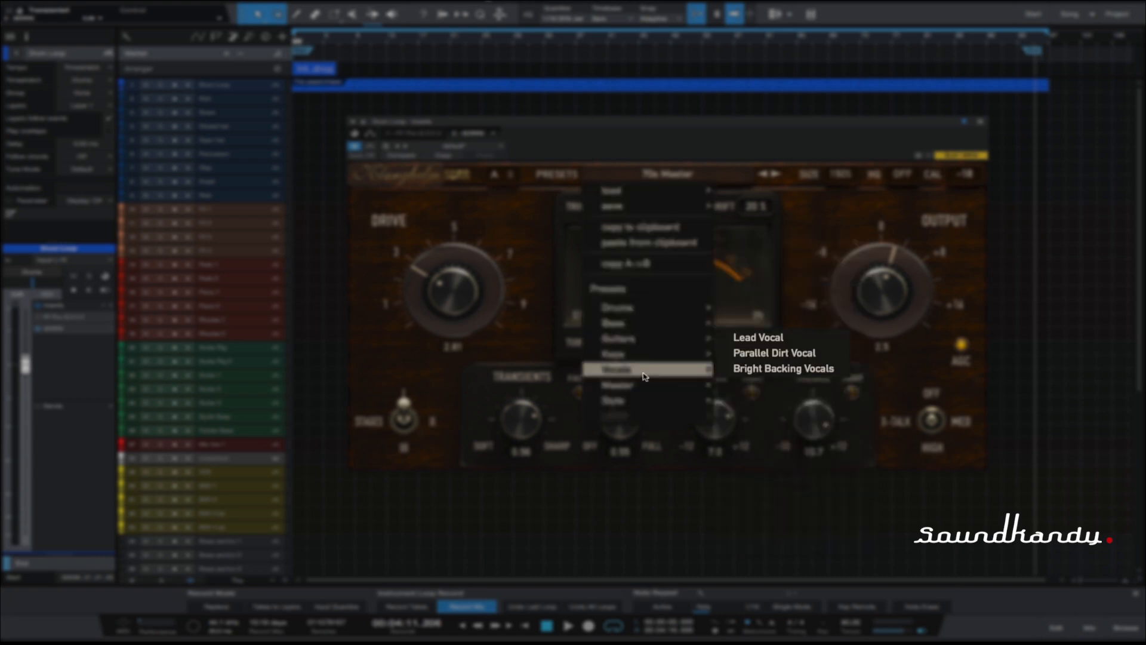
left_click(522, 221)
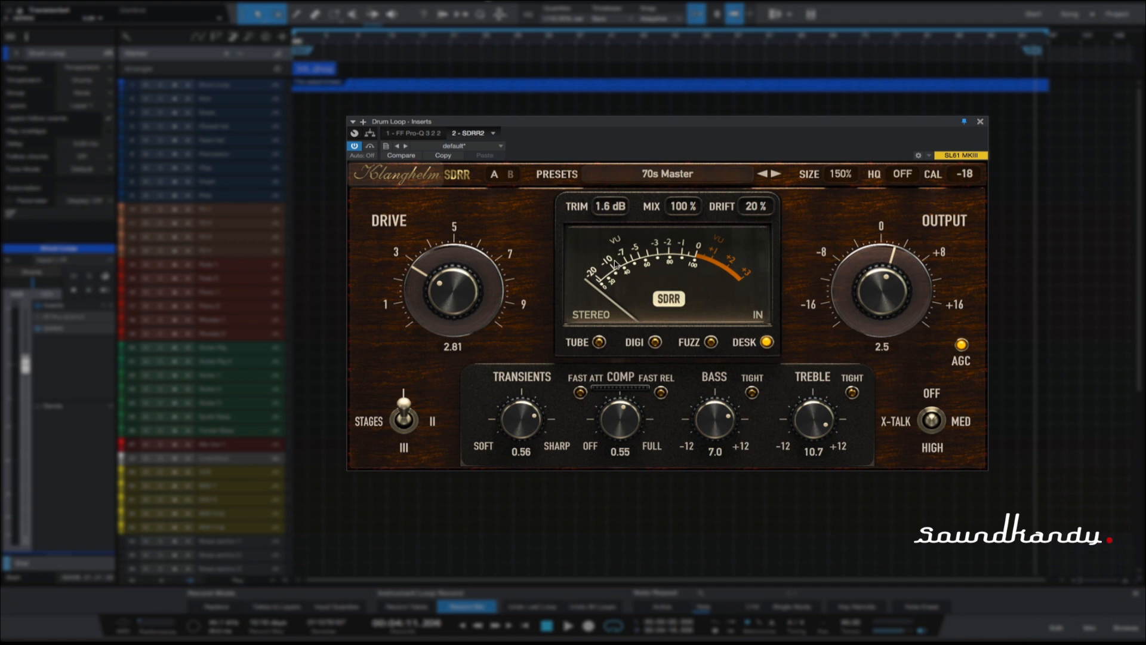
Toggle the plugin's bypass at the VU meter and view the channel mode options
left_click(633, 260)
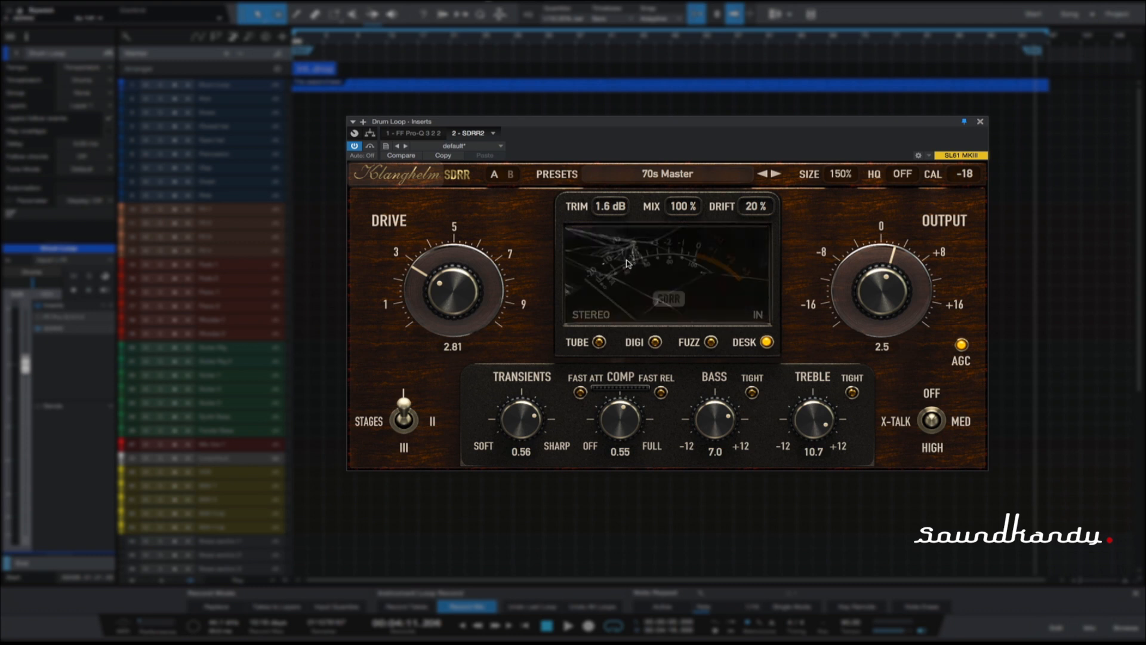
left_click(665, 250)
left_click(599, 316)
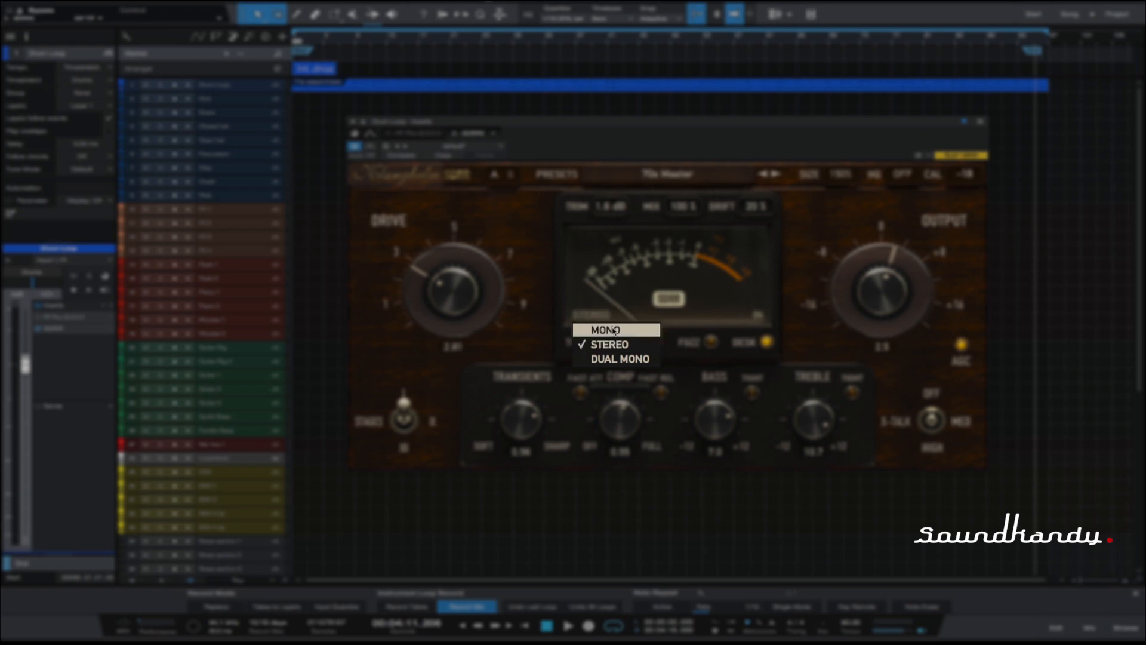
left_click(604, 282)
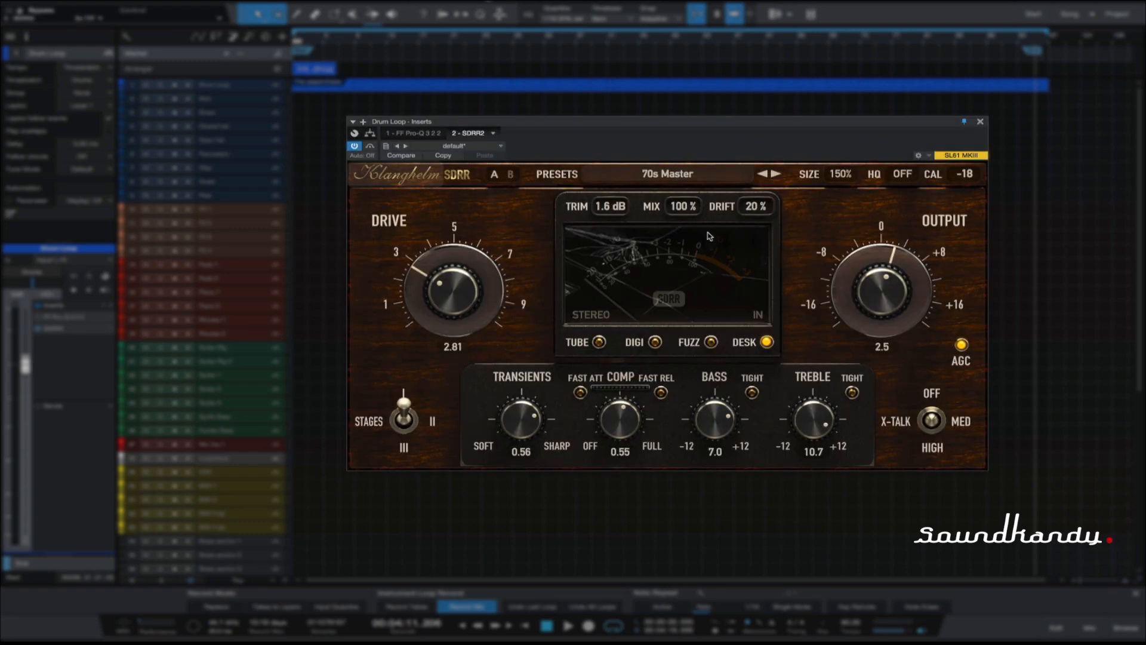
Reactivate the plugin and compare the Mono and Stereo channel modes while the drum loop plays
left_click(619, 313)
left_click(609, 326)
key("space")
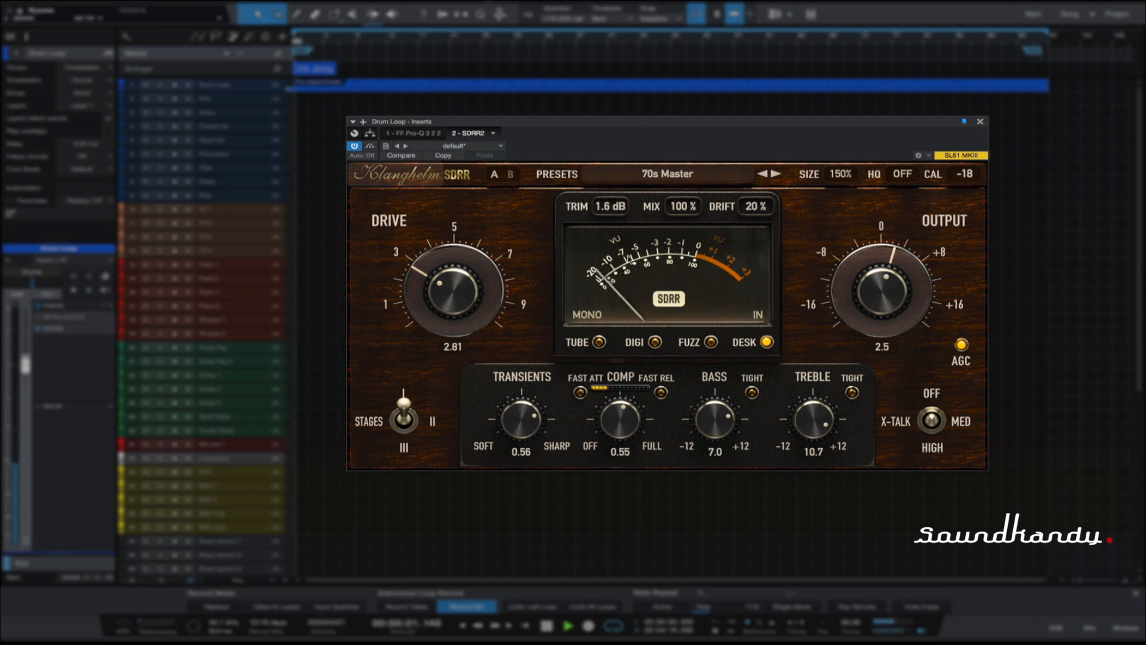
left_click(588, 314)
left_click(595, 343)
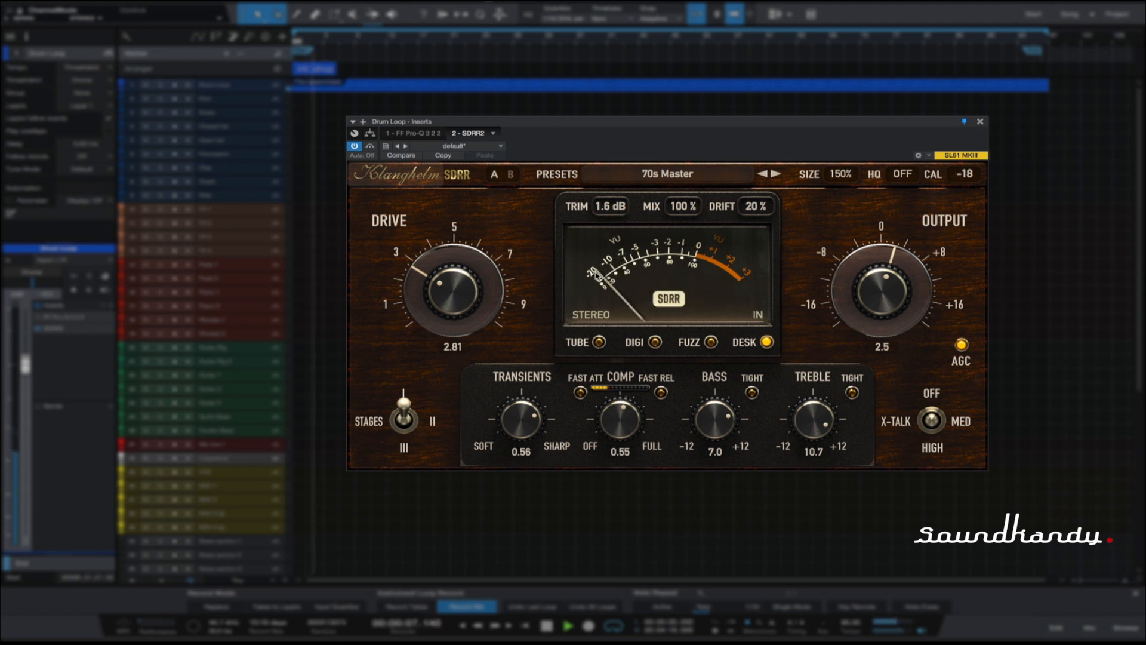
left_click(591, 315)
left_click(603, 344)
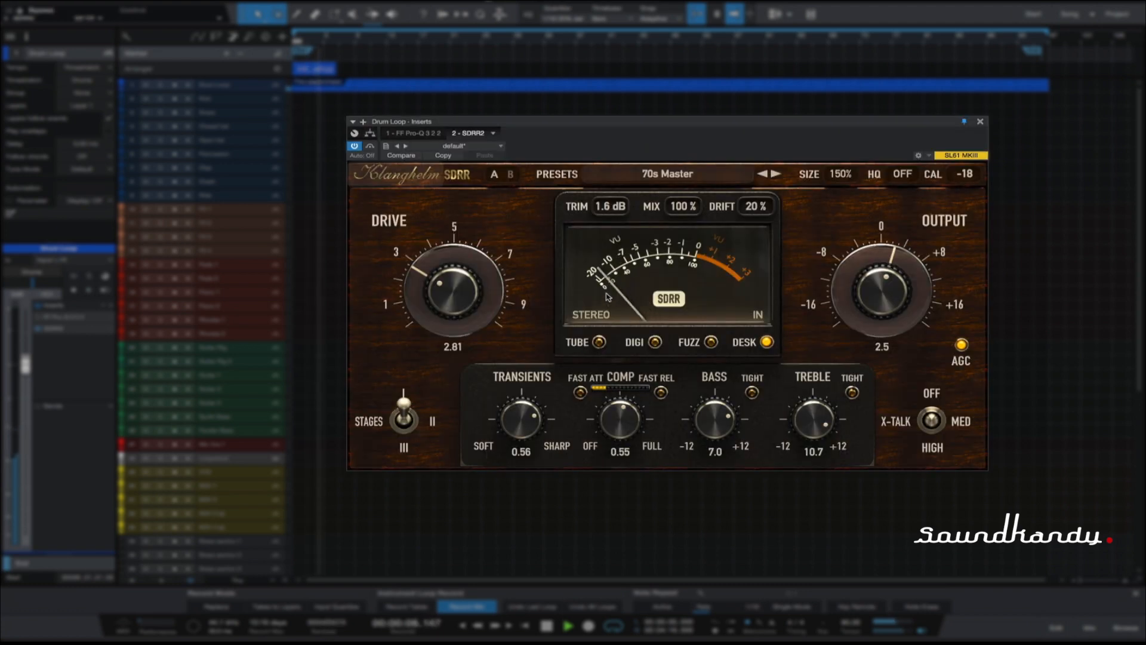
Cycle the channel mode through Dual Mono, Mono and Stereo to compare them during playback
left_click(591, 314)
left_click(615, 359)
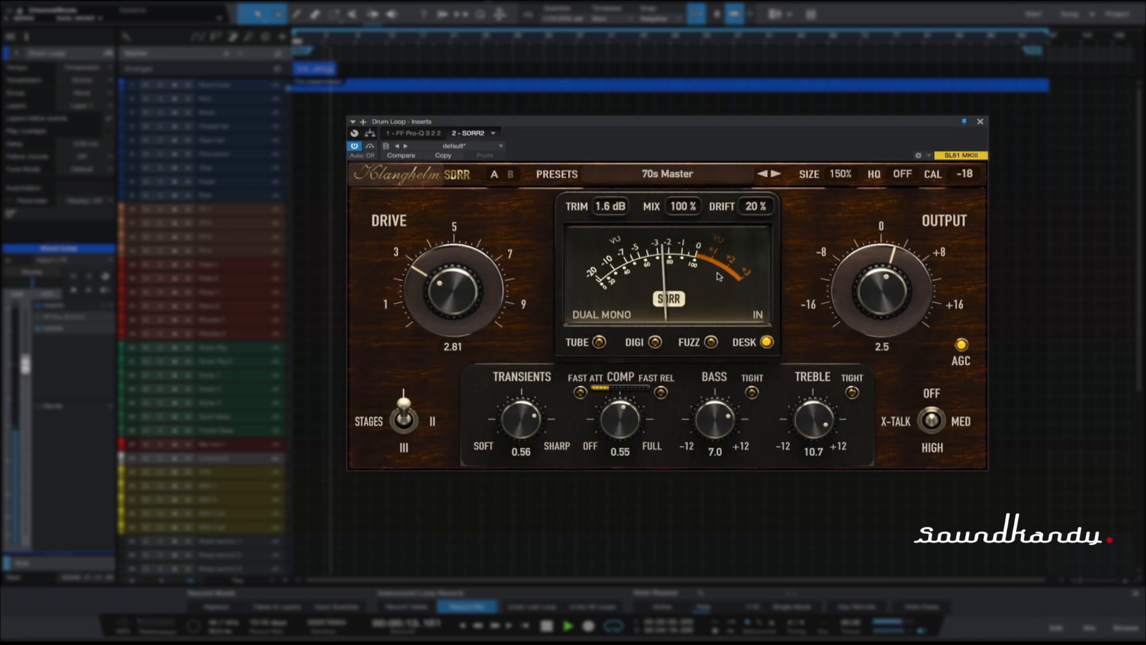
left_click(597, 315)
left_click(603, 327)
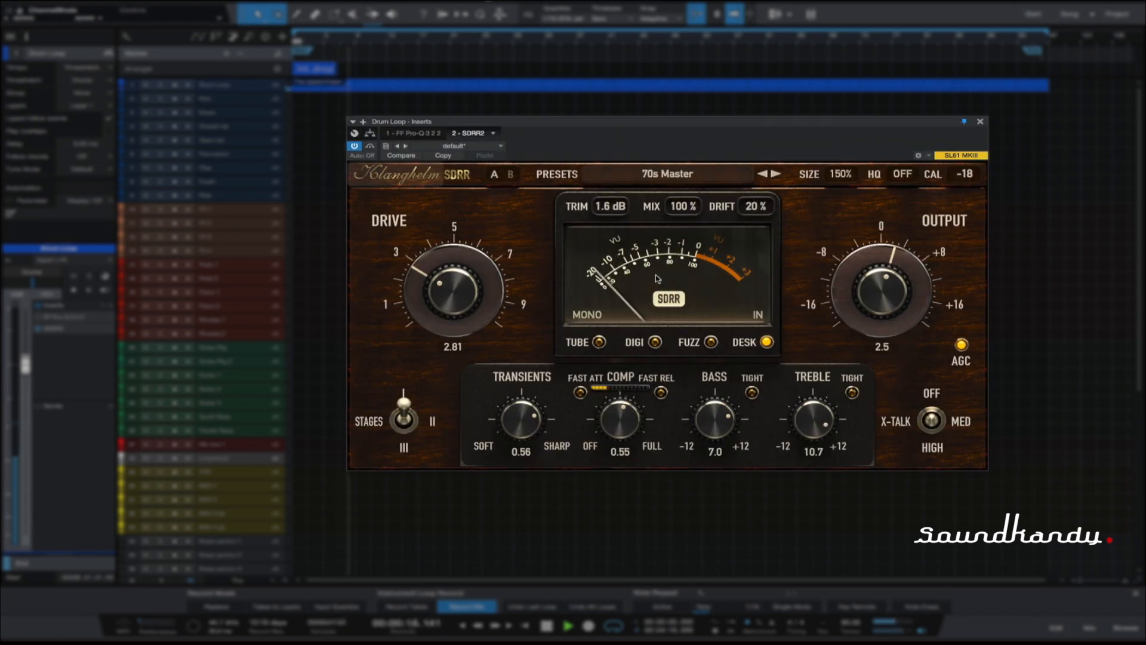
left_click(603, 315)
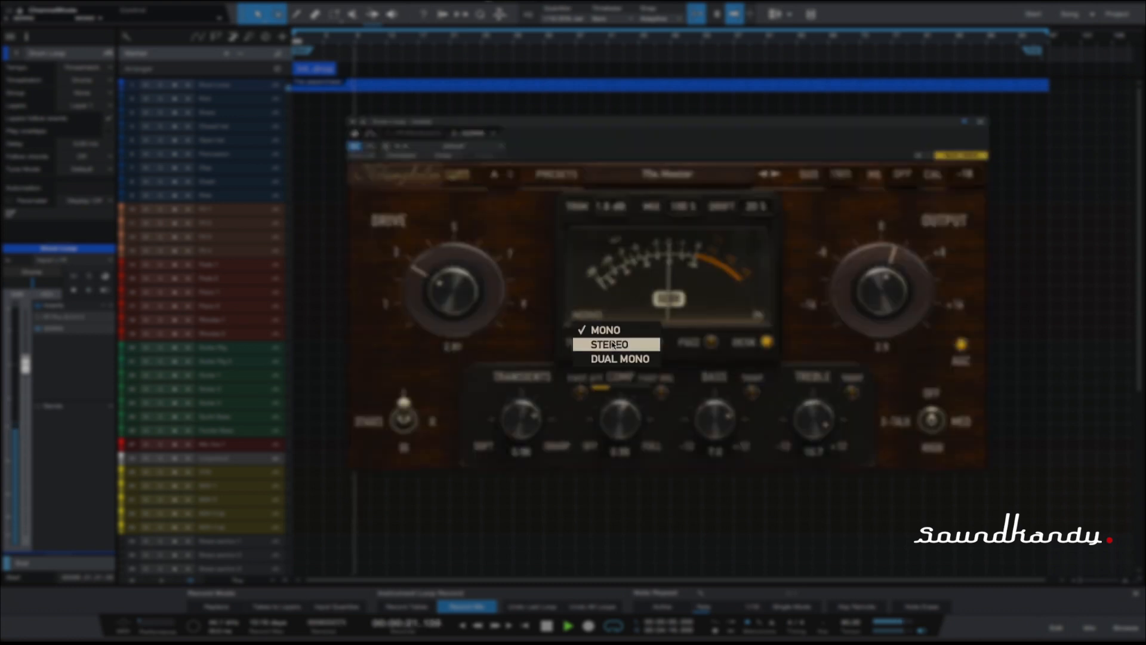
left_click(609, 344)
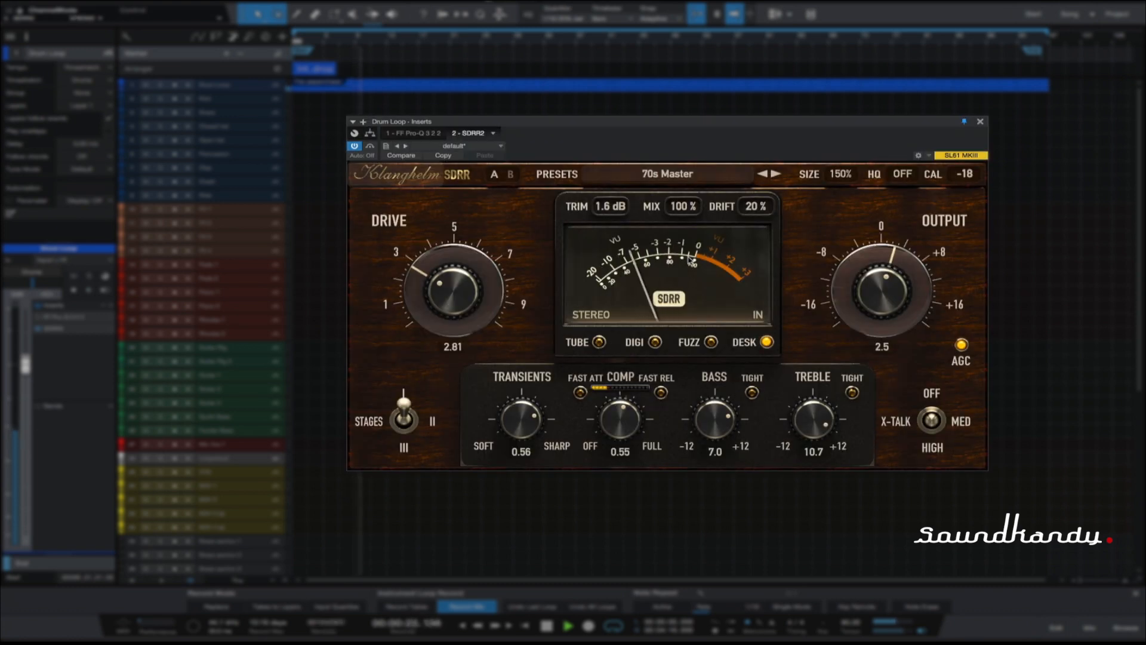
Set the channel mode to Dual Mono and restart loop playback
left_click(577, 315)
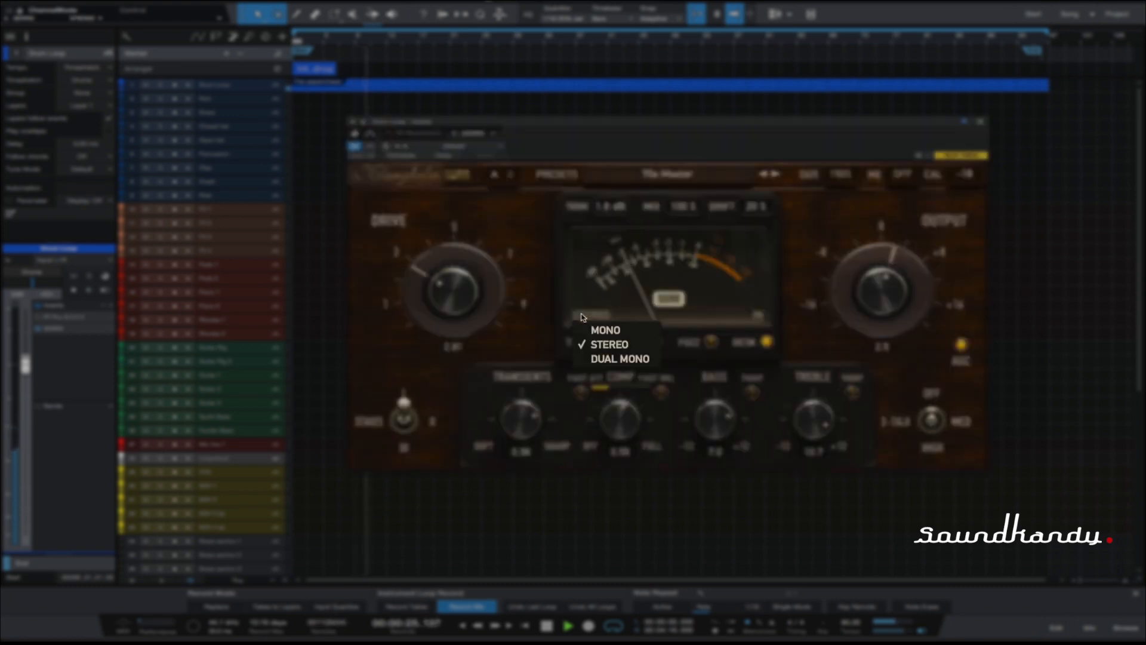
left_click(599, 359)
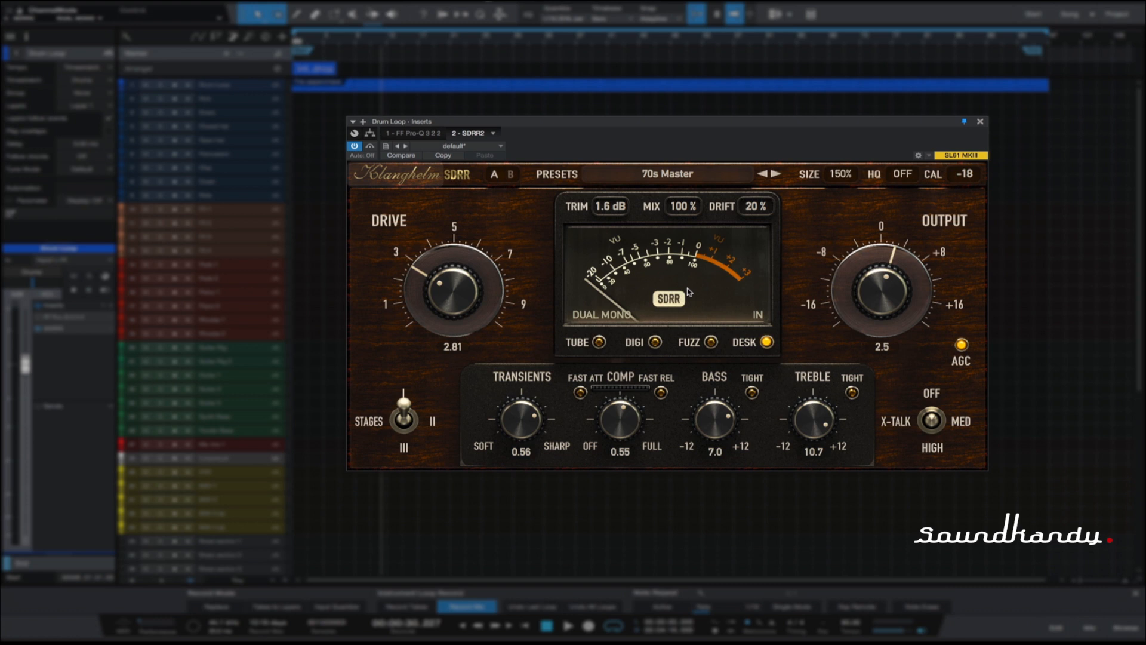
key("space")
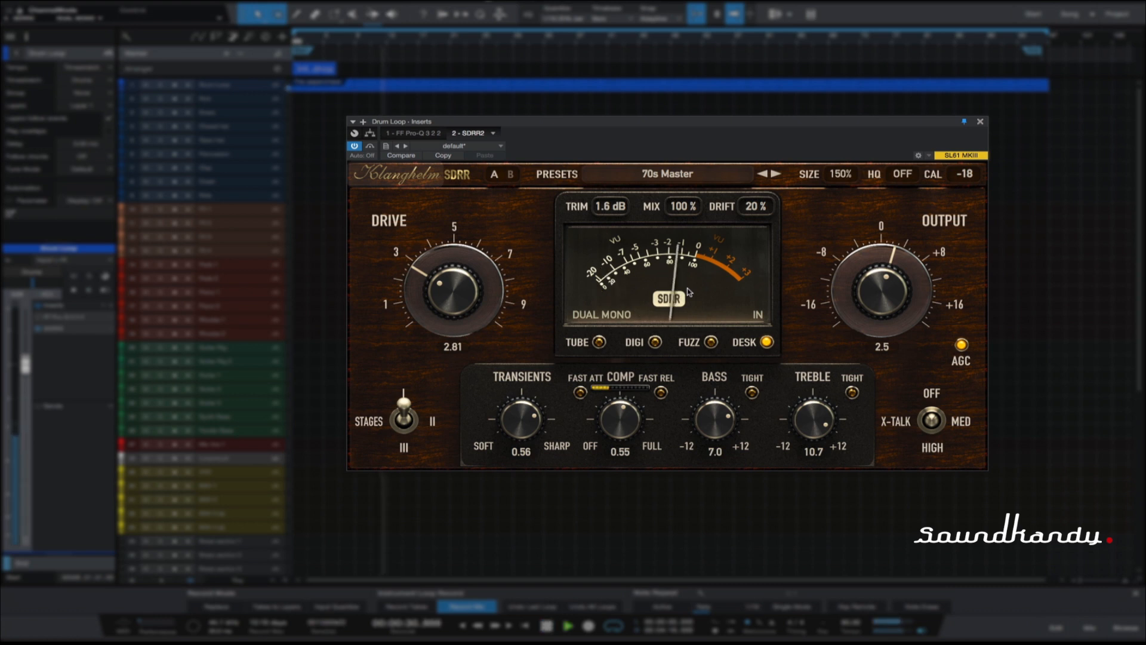